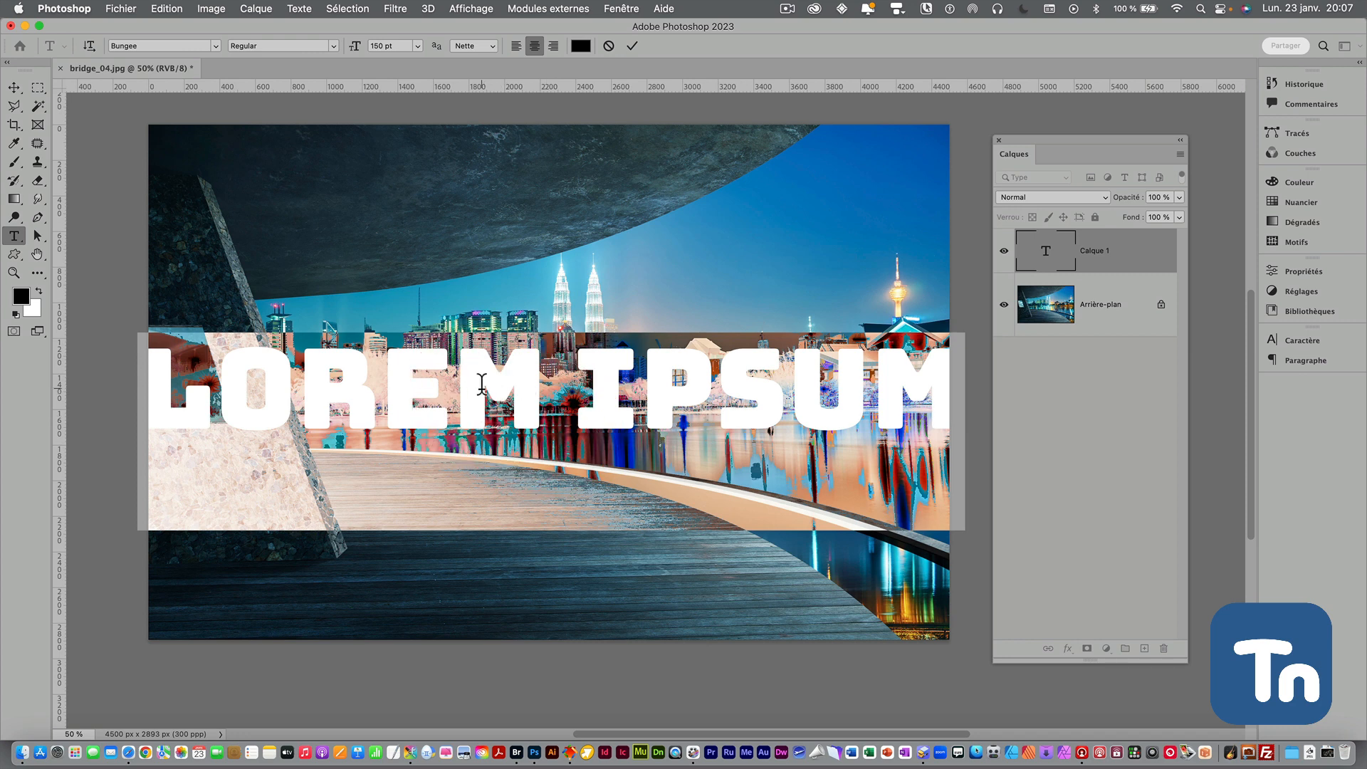
# Replace the placeholder text with KUALA LUMPUR on a single line
pyautogui.write('KUALA')
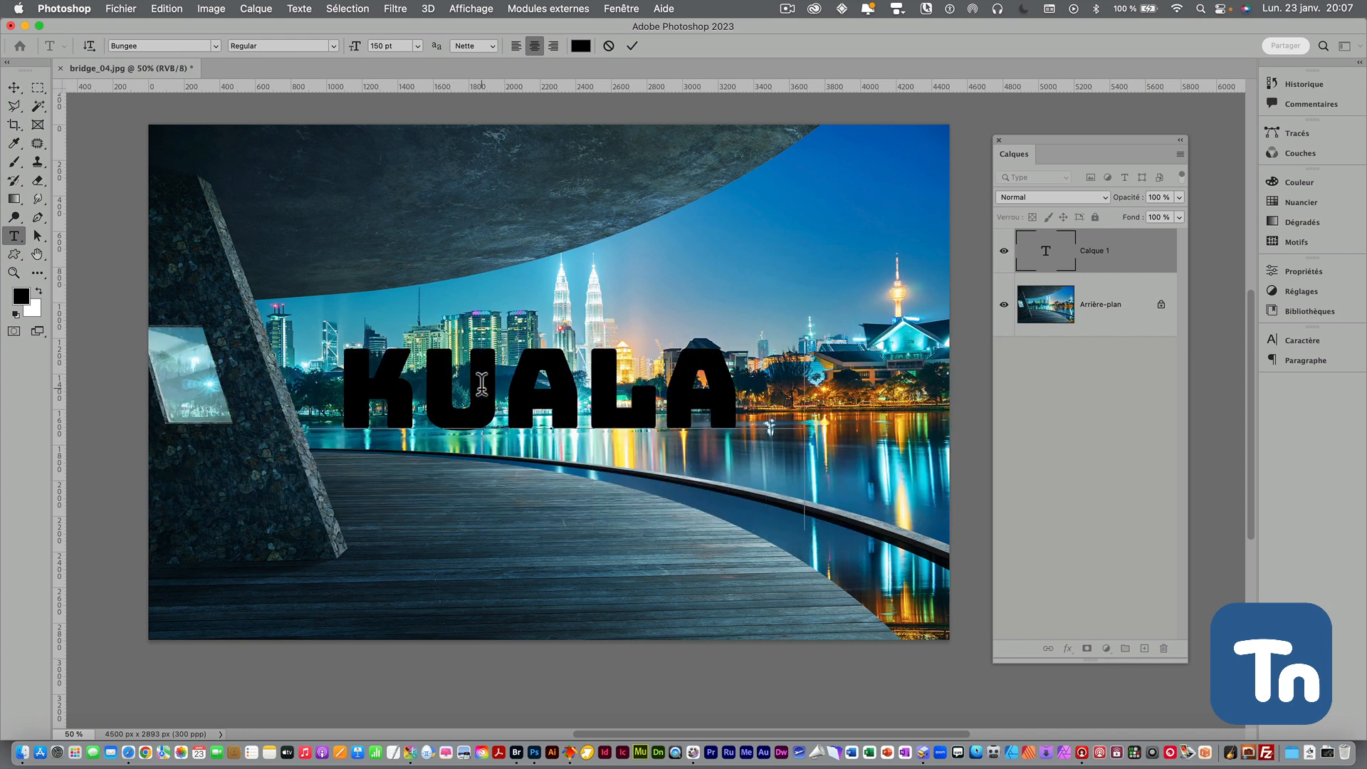
pyautogui.write(' LUMPUR')
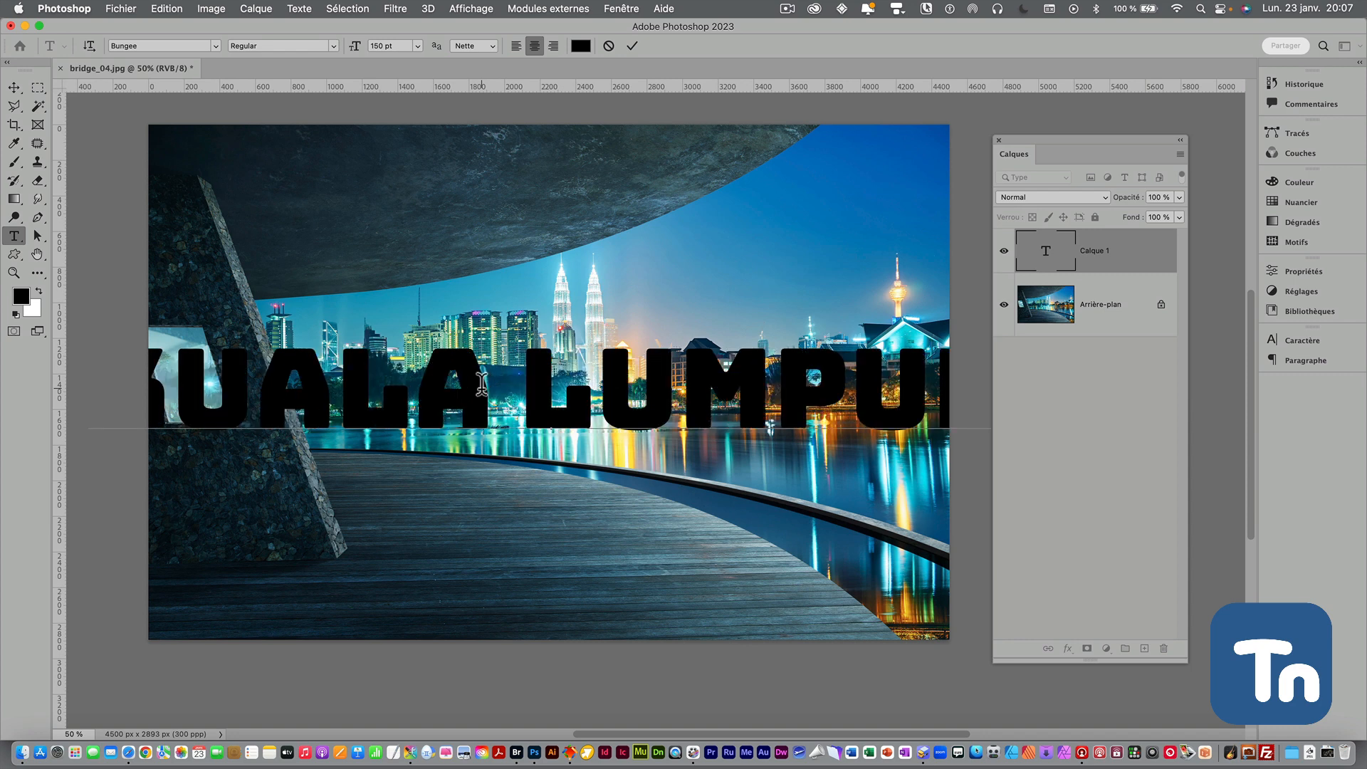
pyautogui.doubleClick(511, 415)
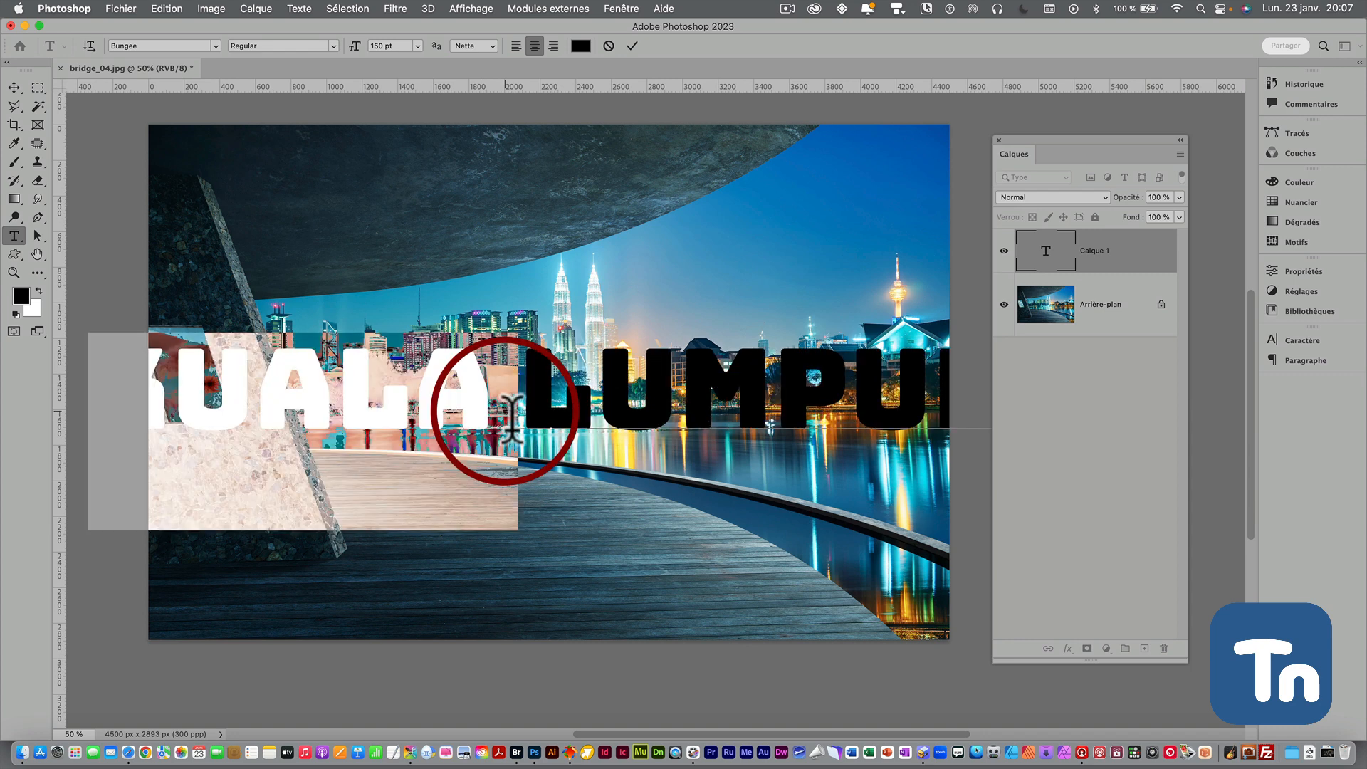
pyautogui.write('Z')
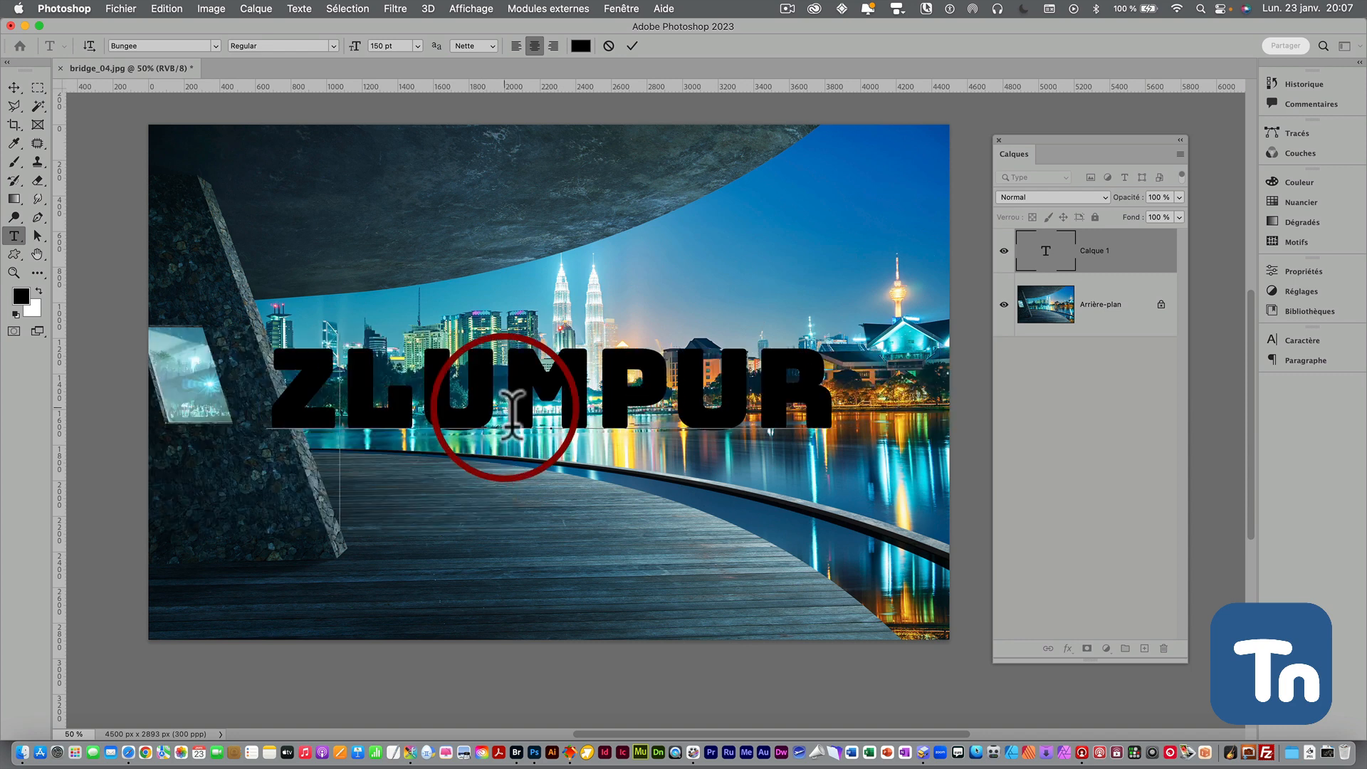
pyautogui.press('super+z')
# Set the whole KUALA LUMPUR text to 120 pt and move it up over the skyline towers
pyautogui.press('super+a')
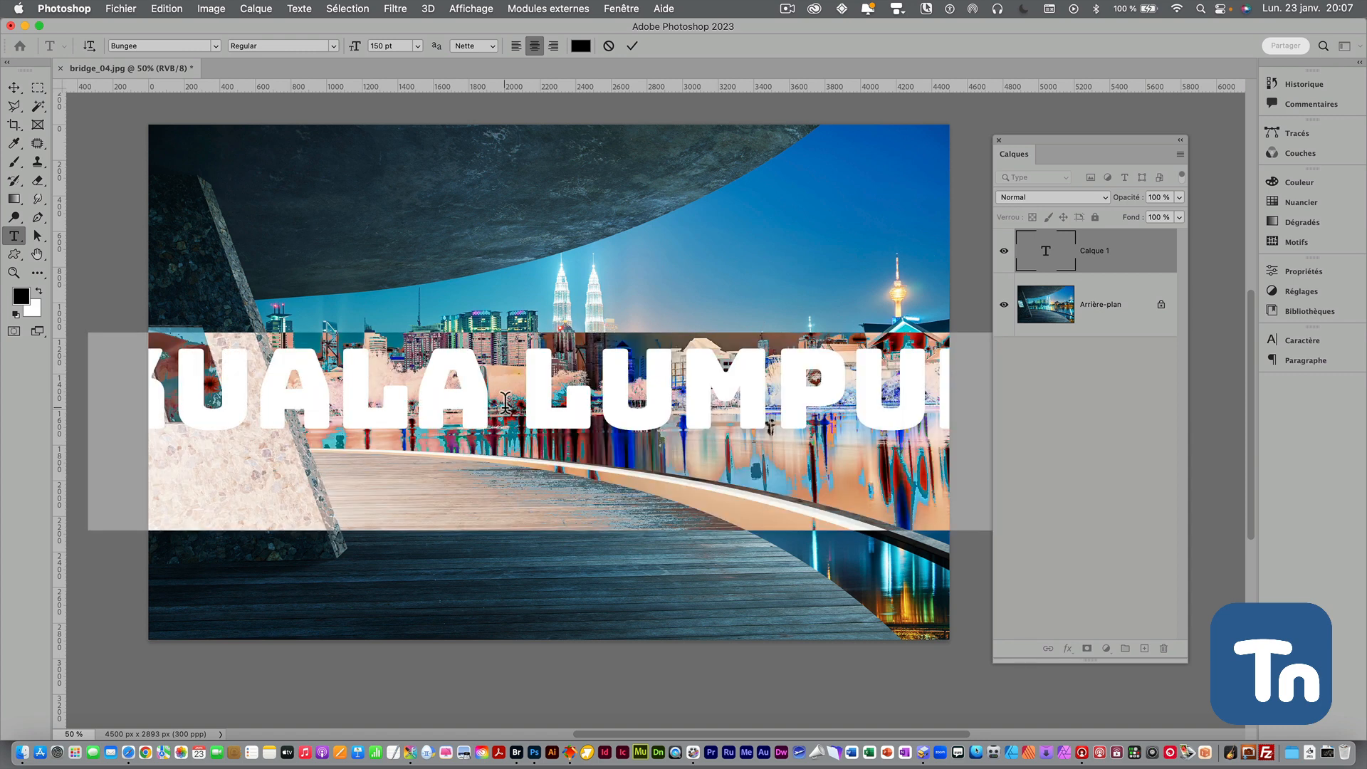
pyautogui.click(399, 46)
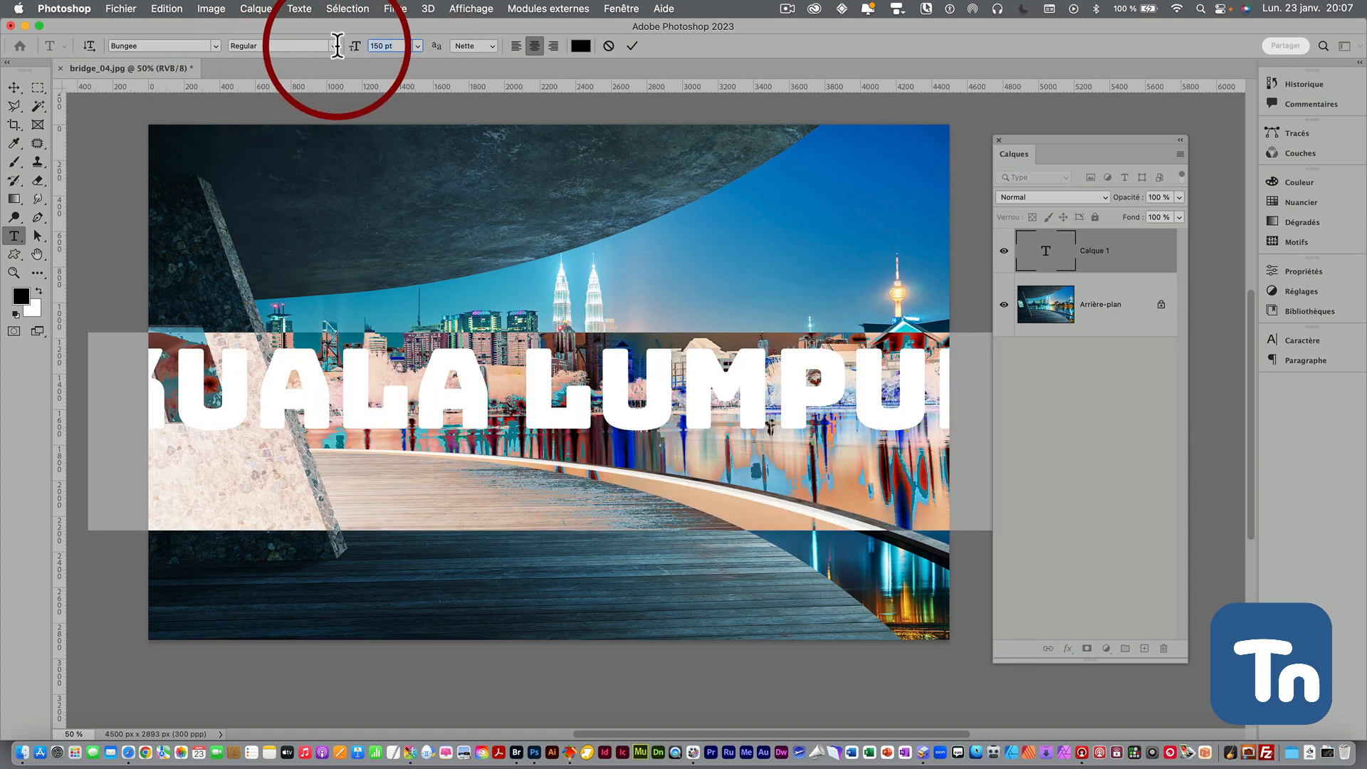
pyautogui.write('130')
pyautogui.click(340, 45)
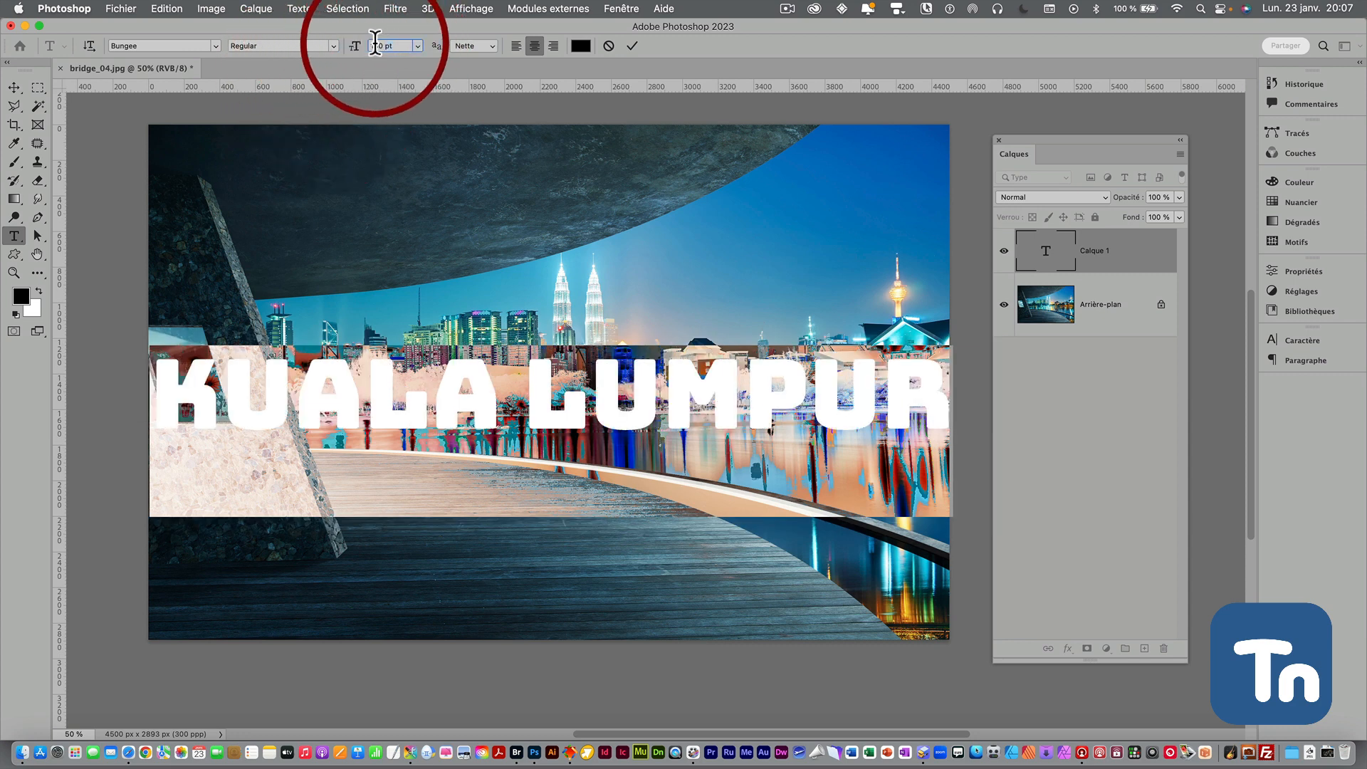
pyautogui.write('120')
pyautogui.click(345, 45)
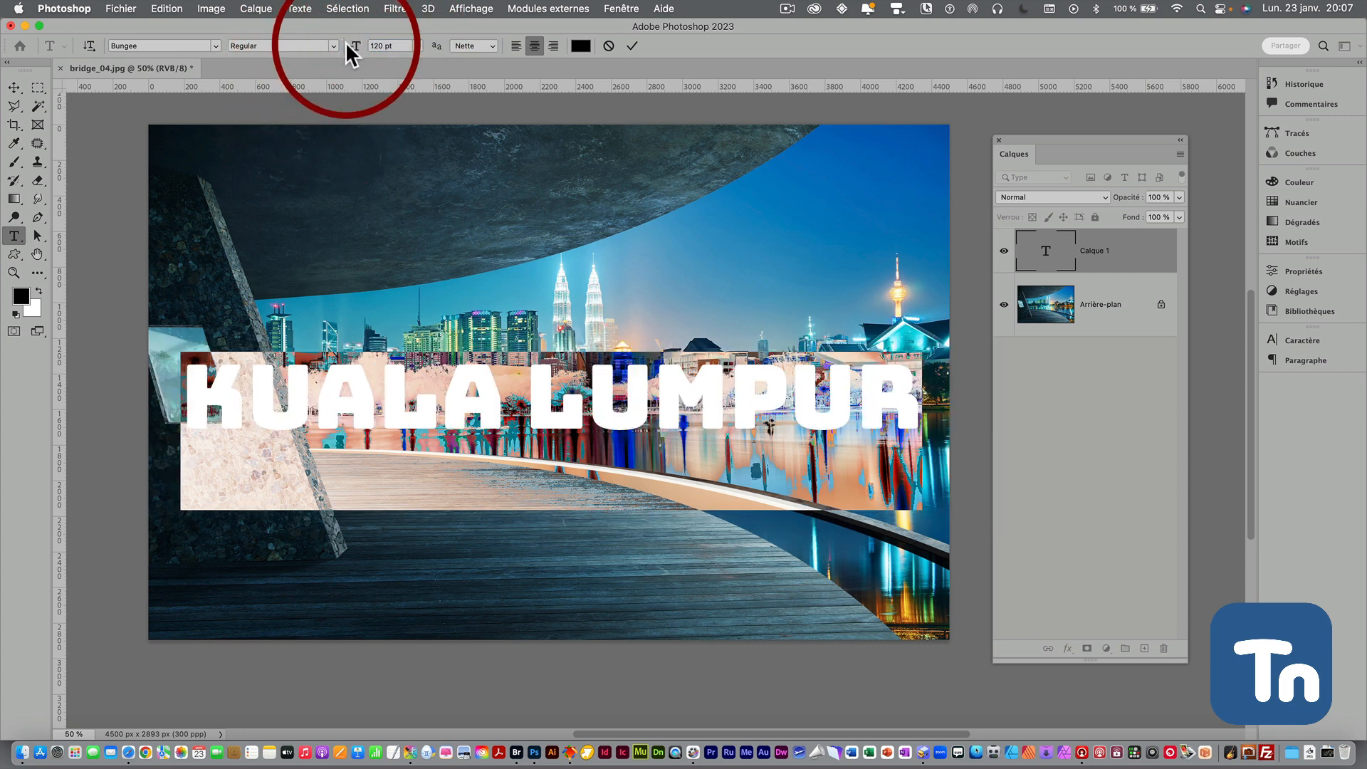
pyautogui.click(16, 87)
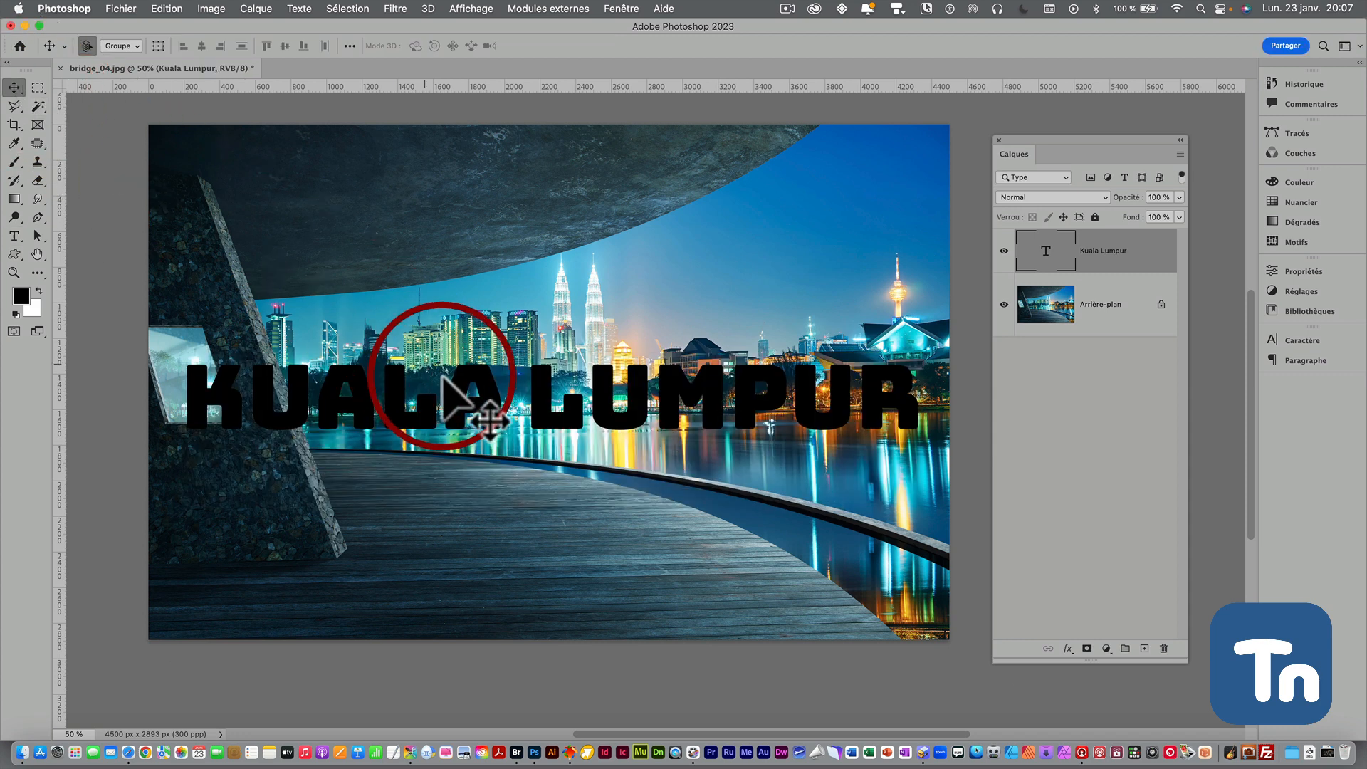
pyautogui.moveTo(489, 382); pyautogui.dragTo(502, 299)
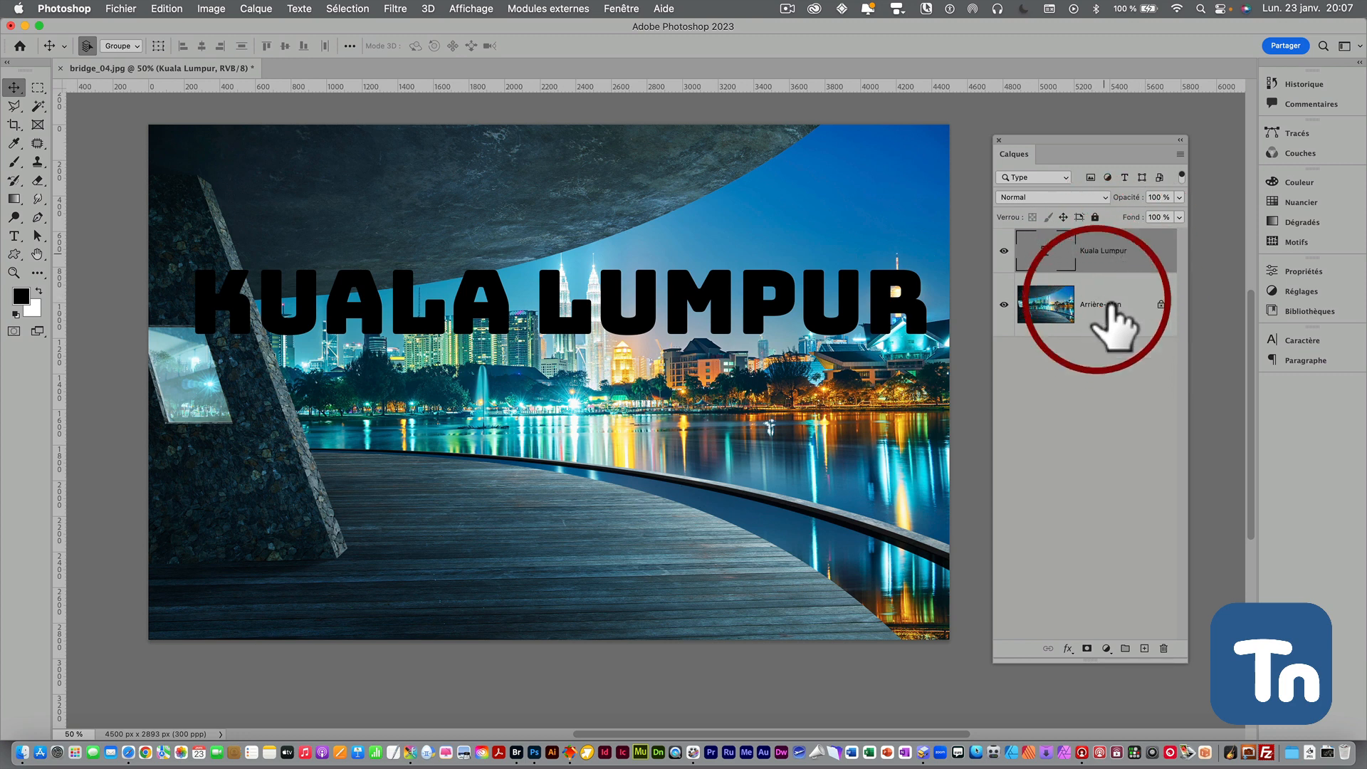
# Duplicate the background photo layer
pyautogui.moveTo(1112, 306); pyautogui.dragTo(1147, 651)
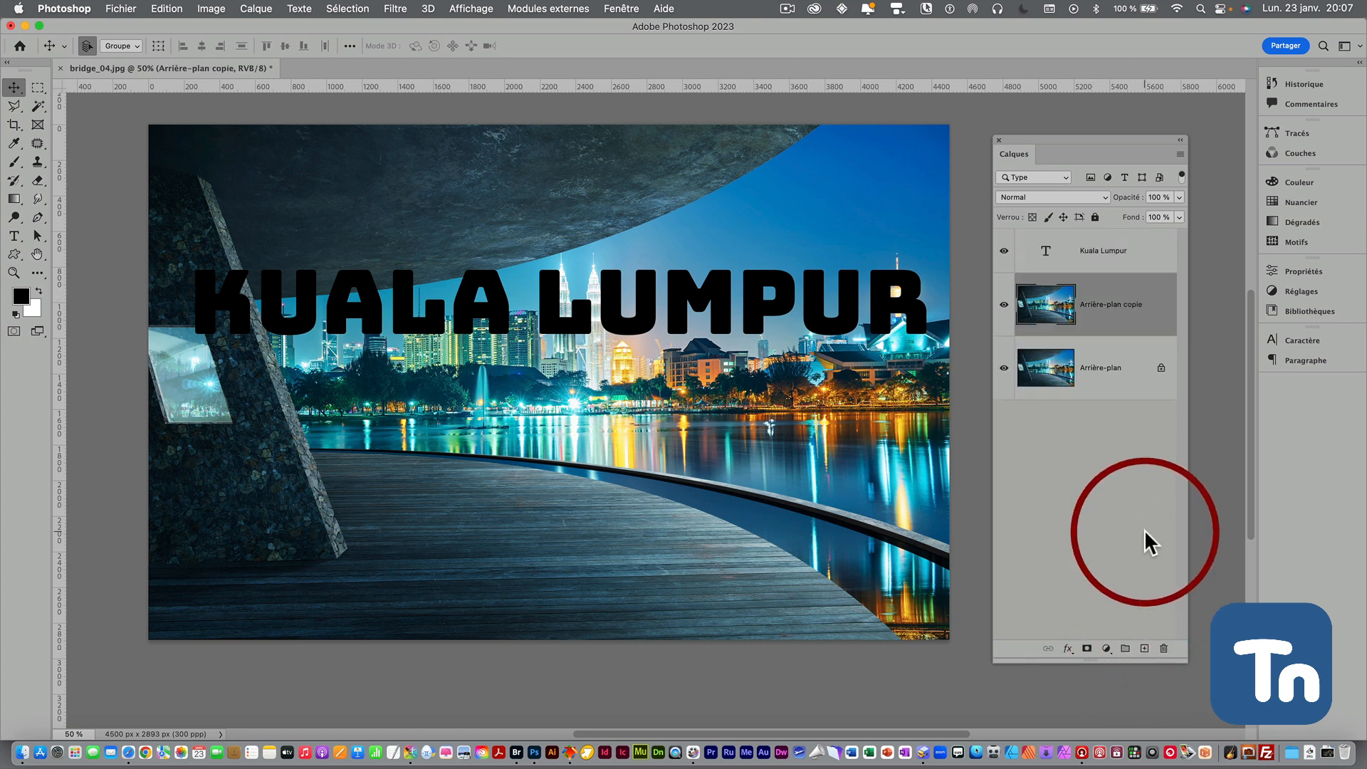
pyautogui.rightClick(1143, 324)
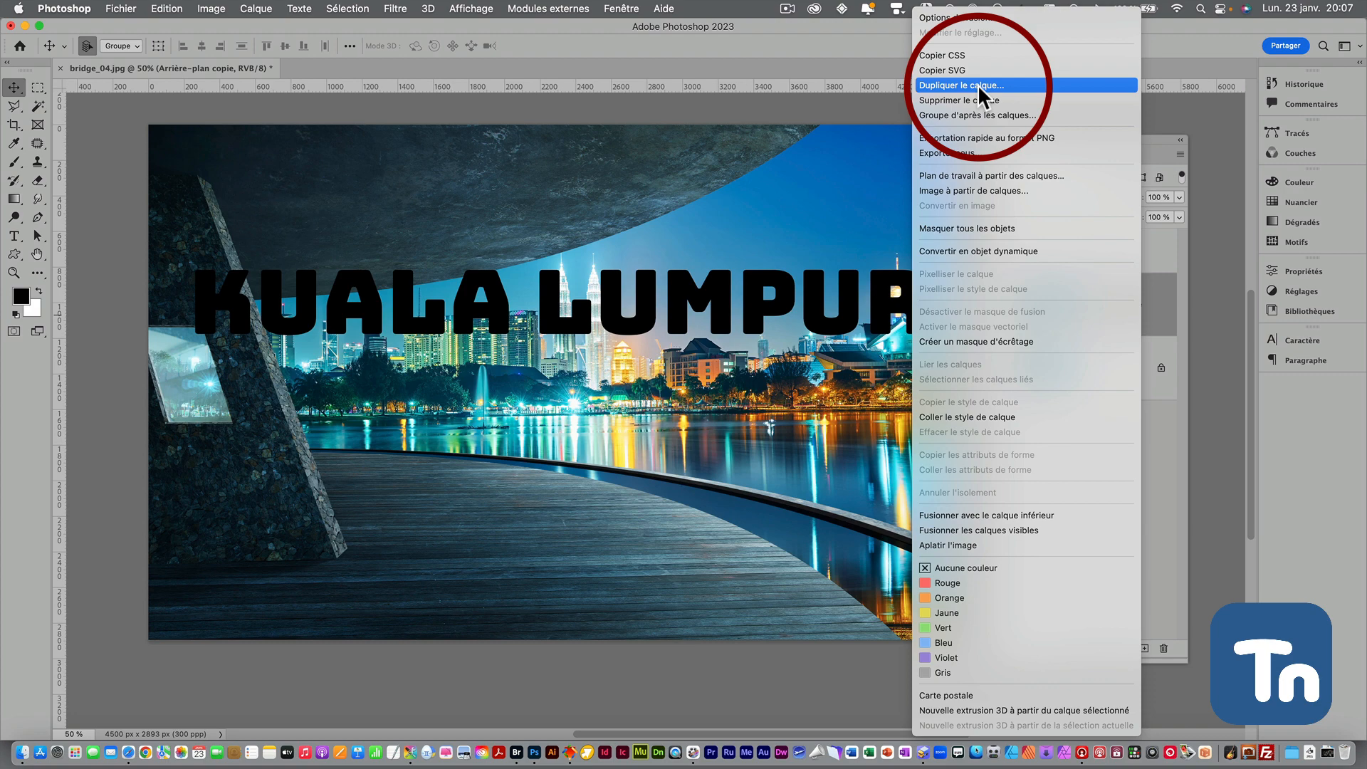
pyautogui.click(1149, 420)
pyautogui.click(262, 10)
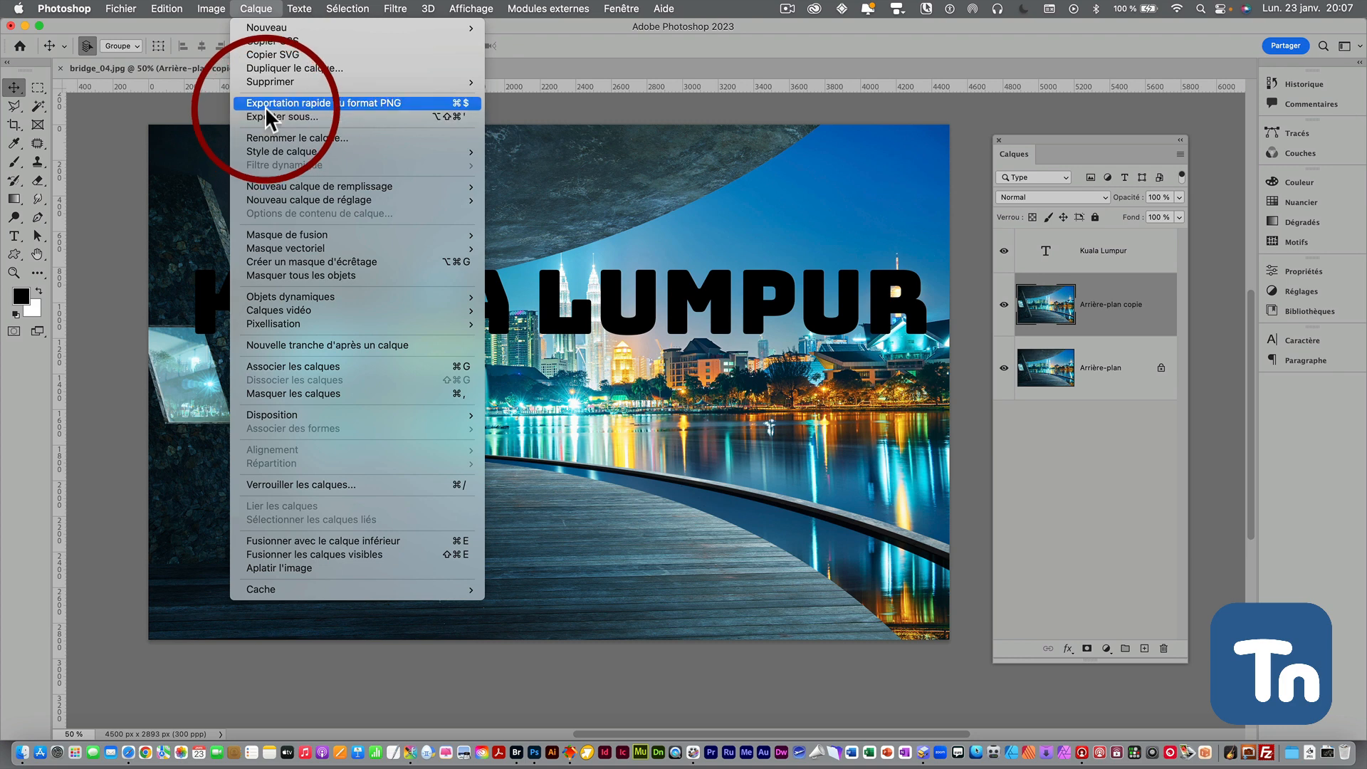
pyautogui.click(1081, 438)
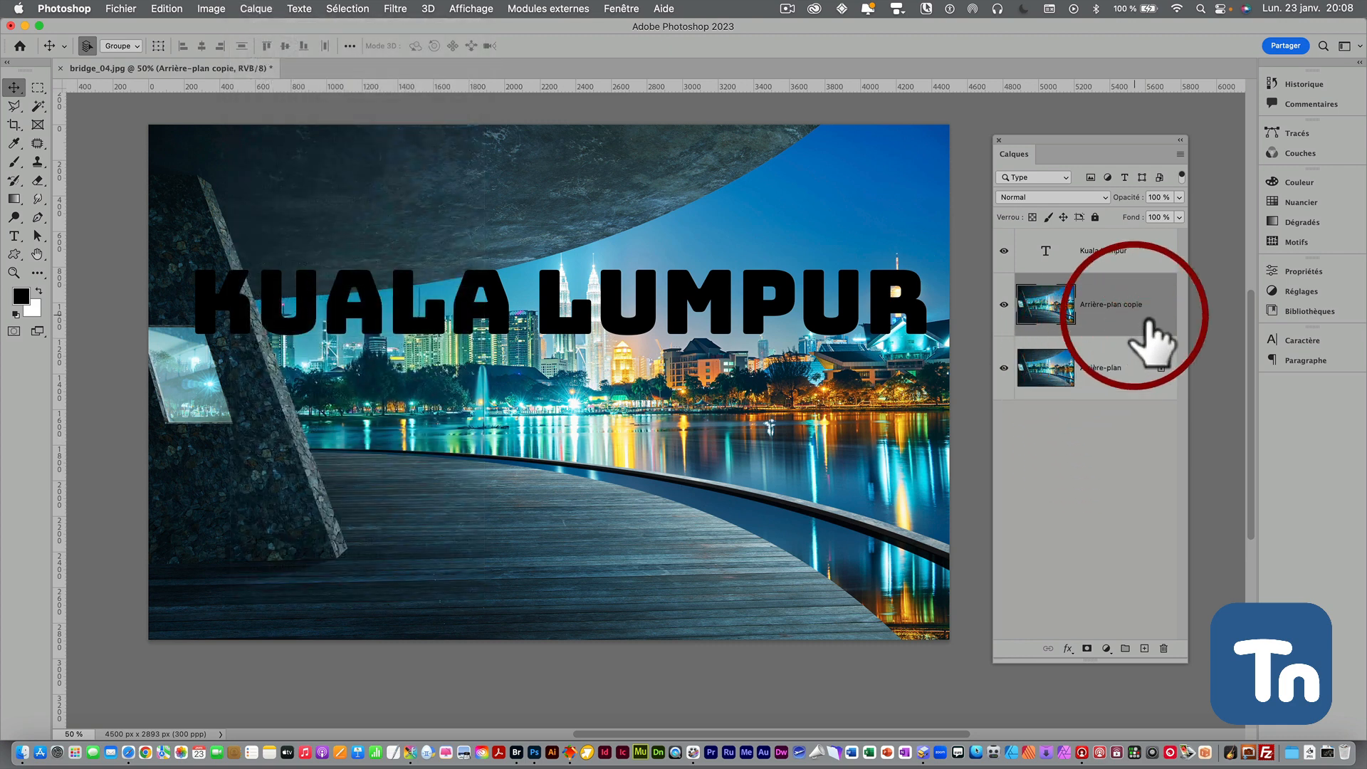
# Place the background copy above the text layer and clip it to the text, with the original background hidden
pyautogui.moveTo(1135, 327); pyautogui.dragTo(1112, 265)
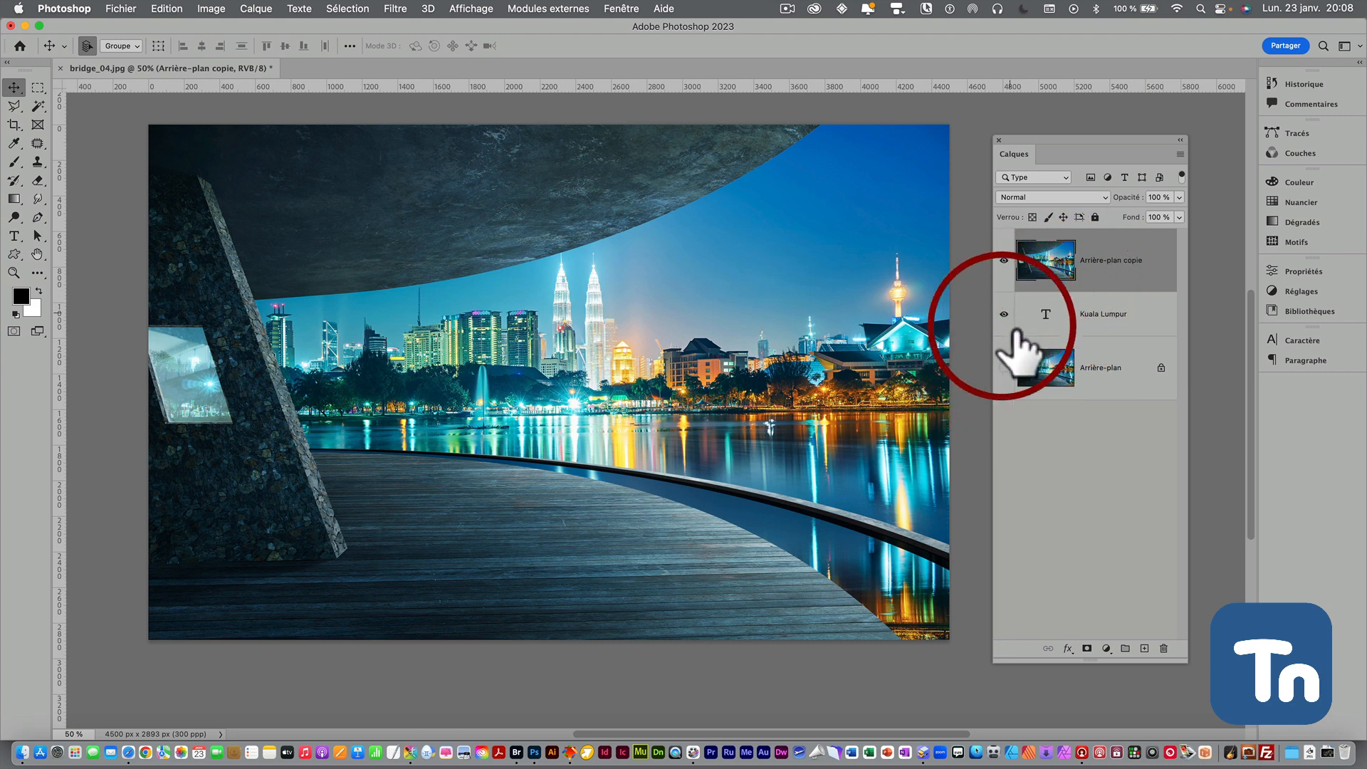
pyautogui.click(1005, 368)
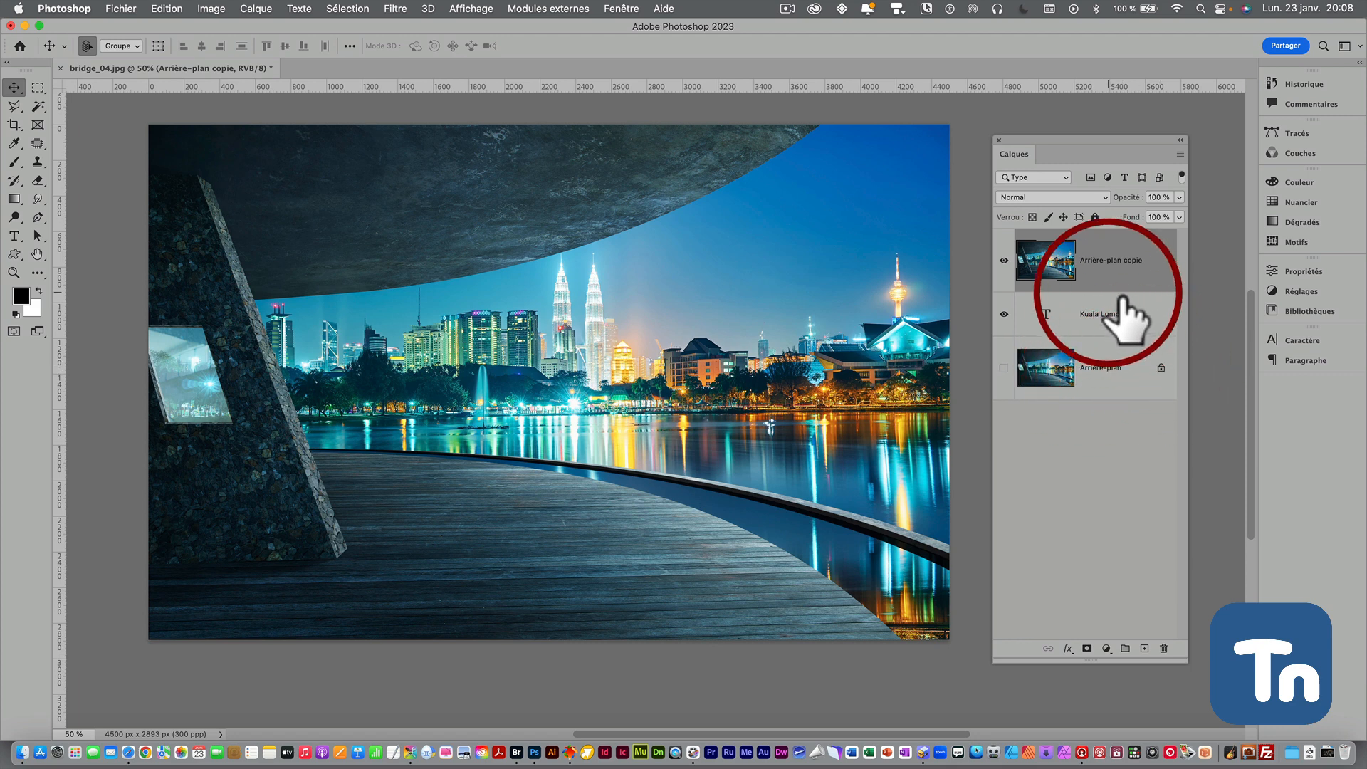
pyautogui.moveTo(1112, 303); pyautogui.dragTo(1087, 314)
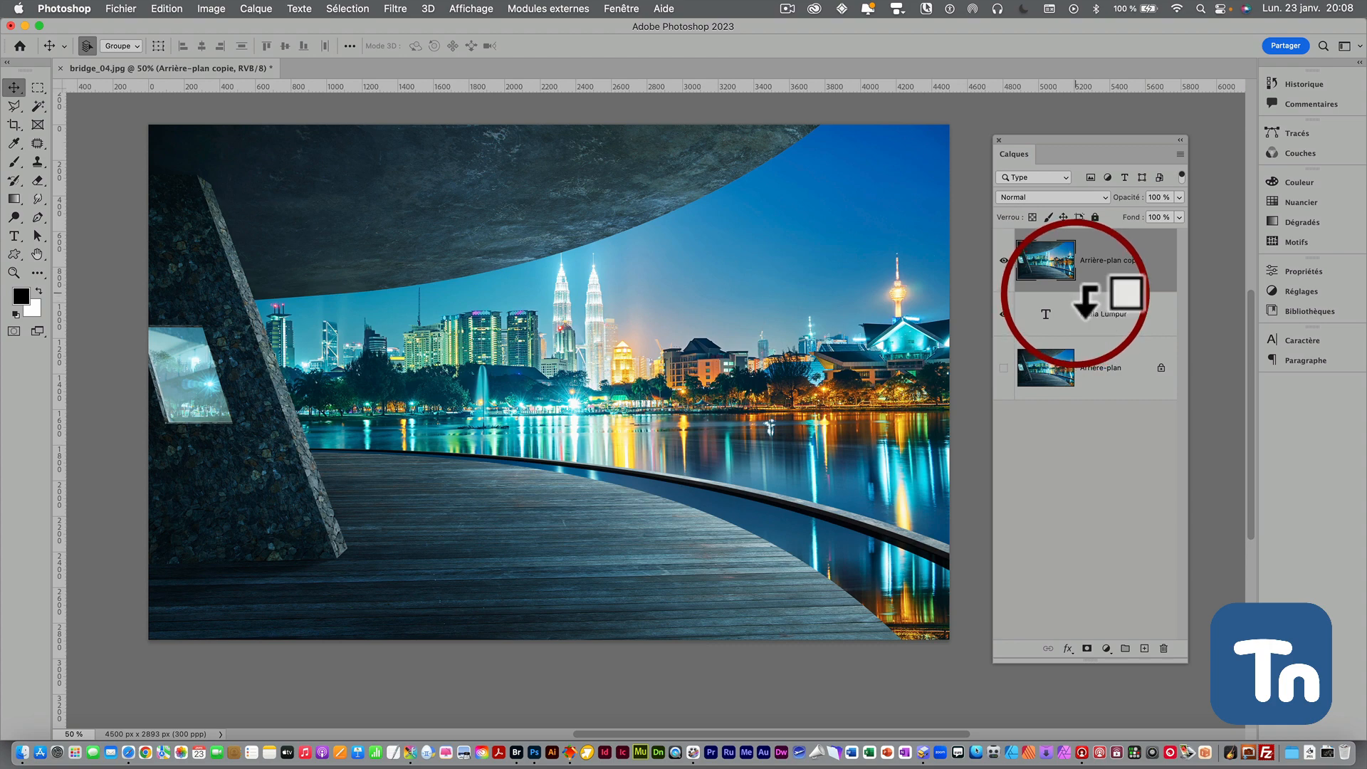
pyautogui.keyDown('alt'); pyautogui.click(1076, 294); pyautogui.keyUp('alt')
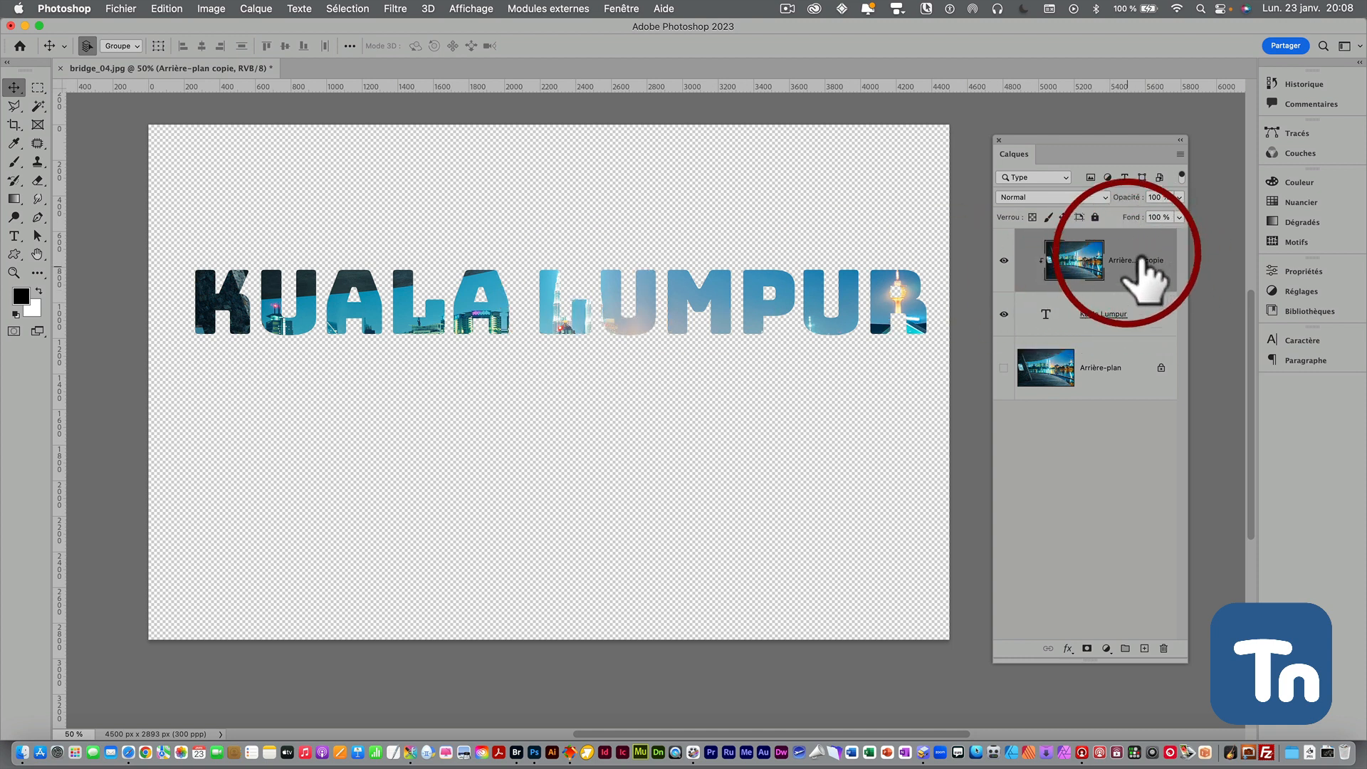
# Fully lock the clipped background copy and make the original background layer visible again
pyautogui.click(1095, 218)
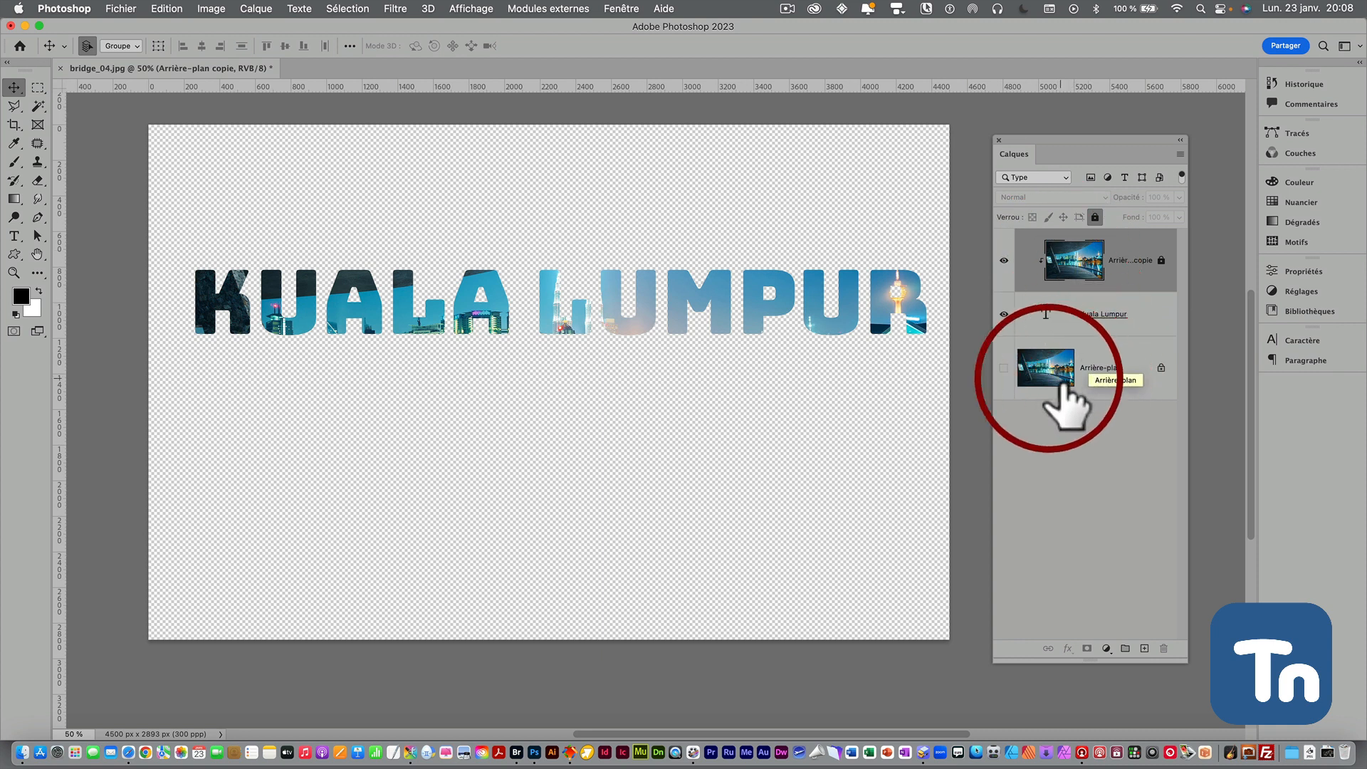
pyautogui.click(1004, 368)
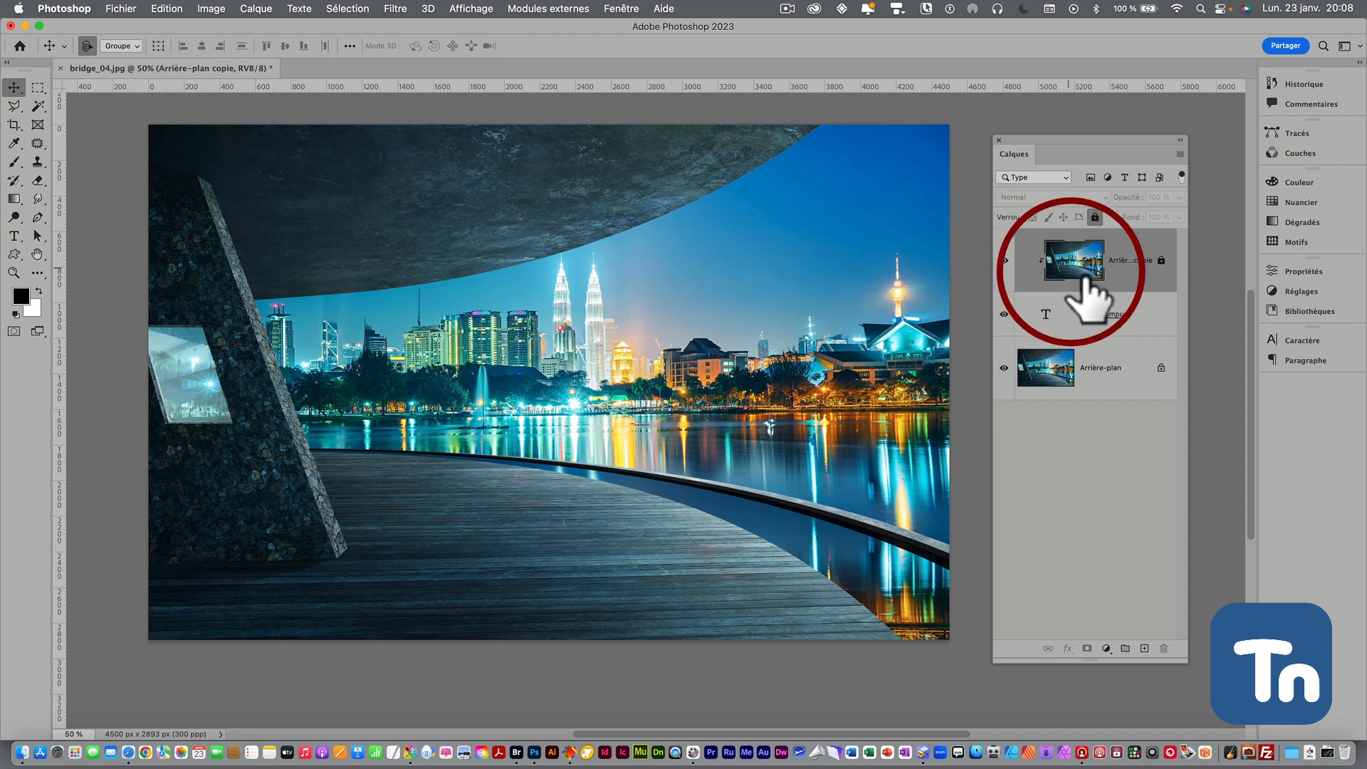
# Add a drop shadow to the Kuala Lumpur text layer with 90% opacity, a 91° angle and 52 px distance
pyautogui.click(1094, 326)
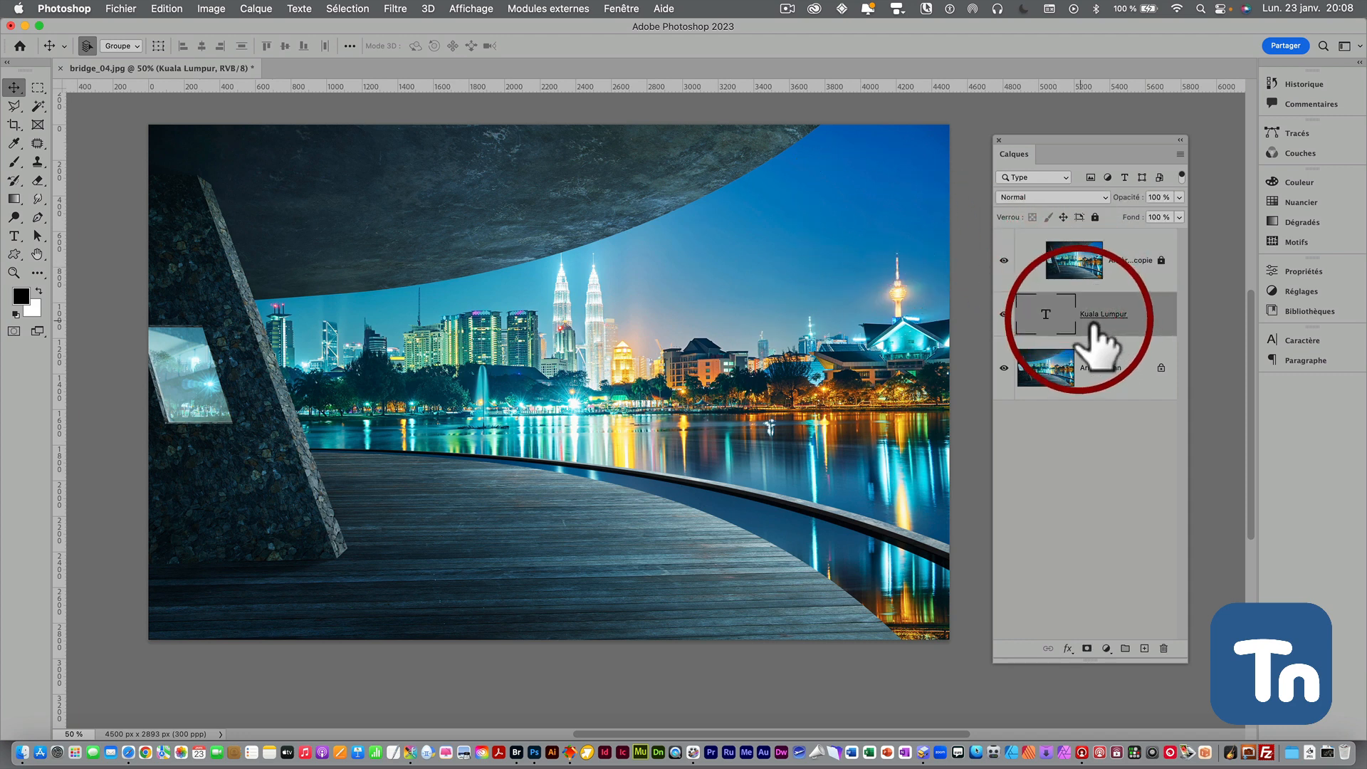
pyautogui.click(1067, 648)
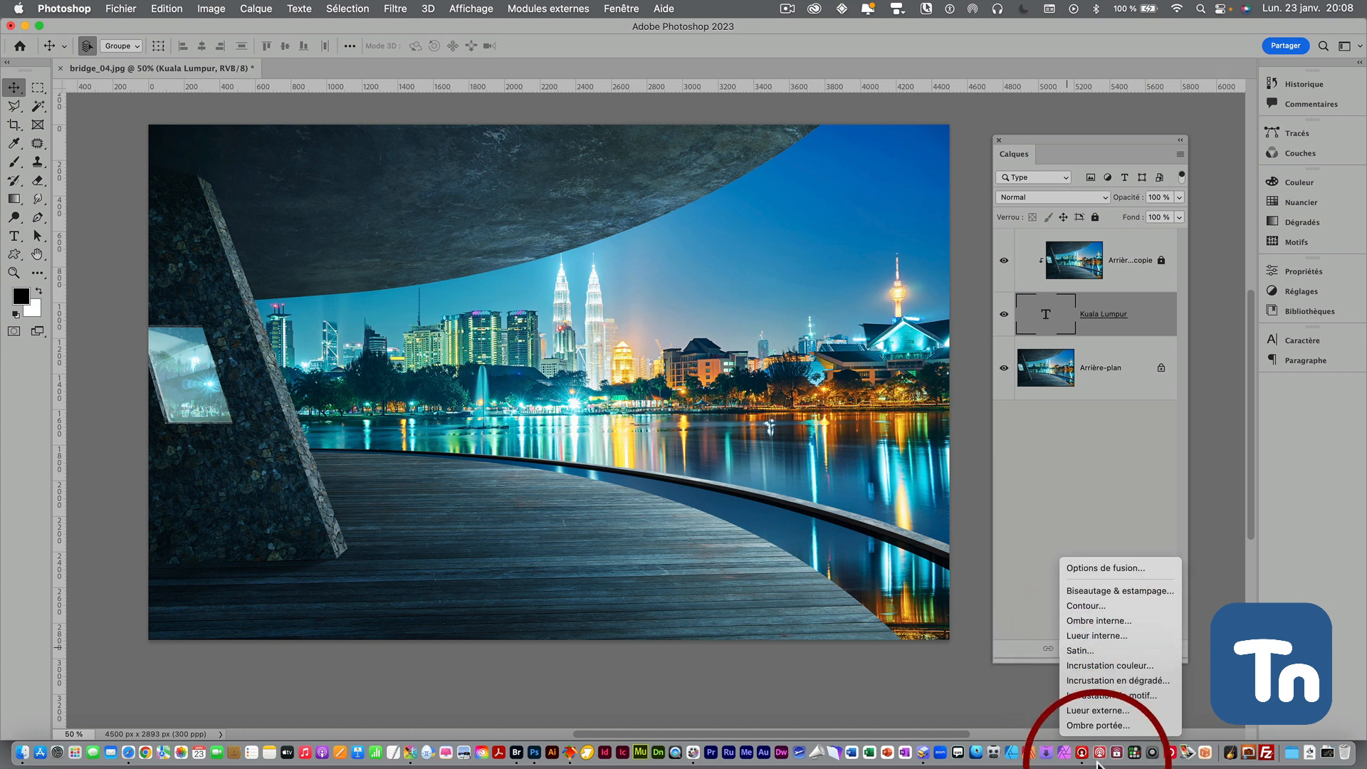
pyautogui.click(1078, 724)
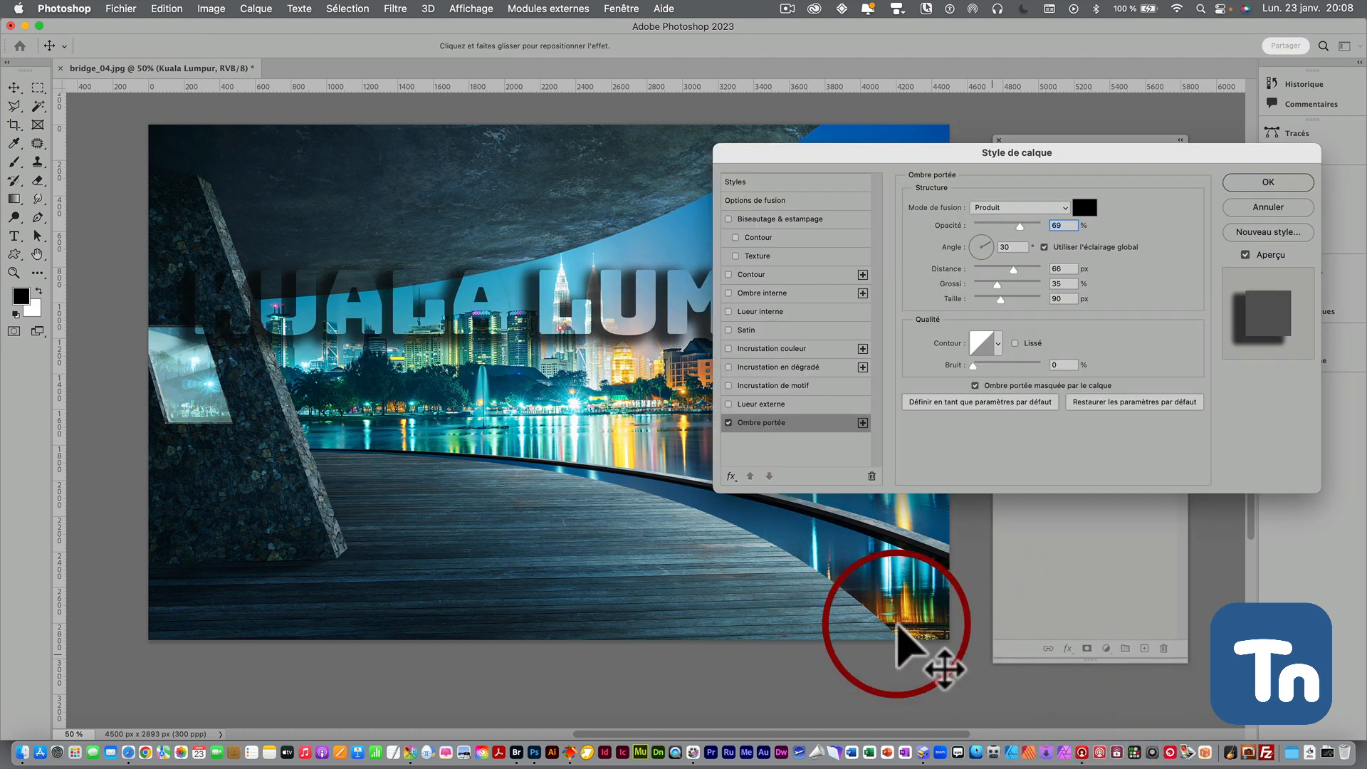
pyautogui.moveTo(752, 152); pyautogui.dragTo(737, 180)
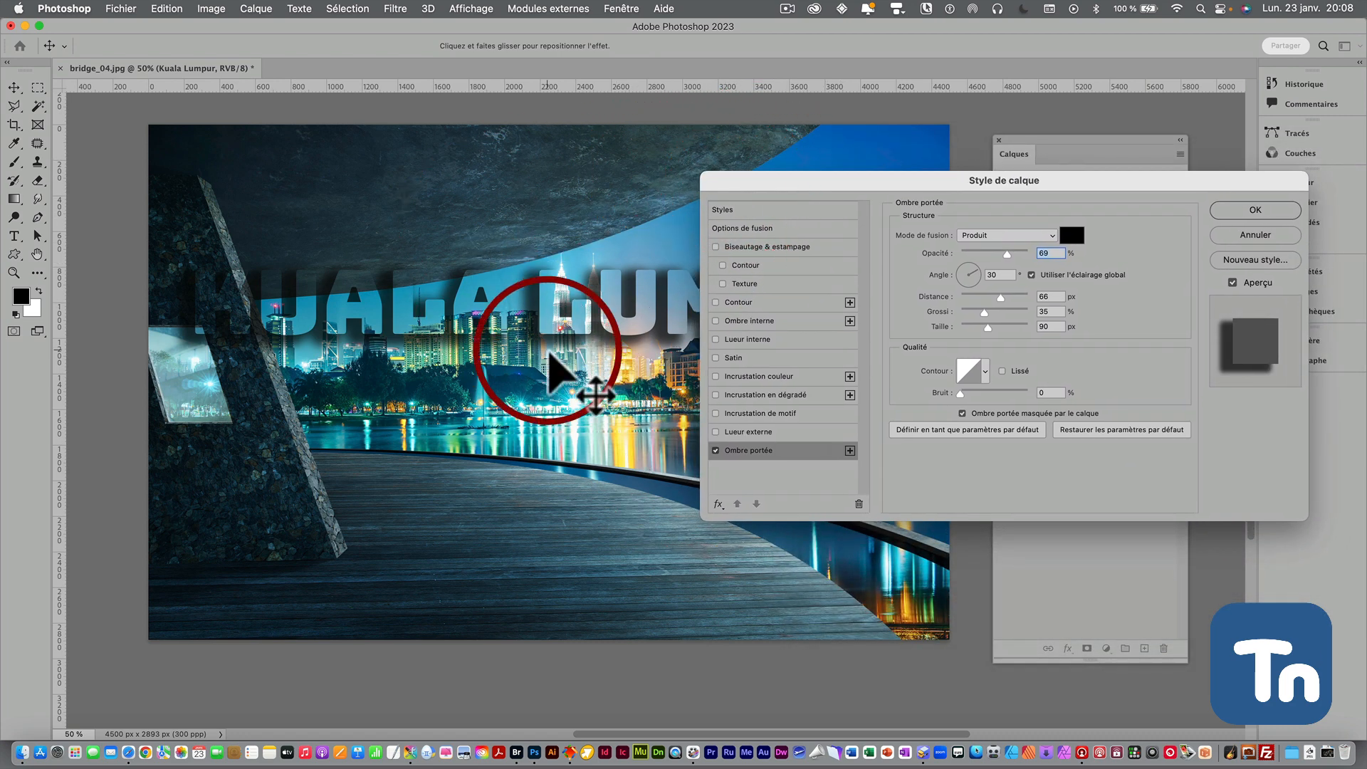
pyautogui.moveTo(556, 342); pyautogui.dragTo(565, 342)
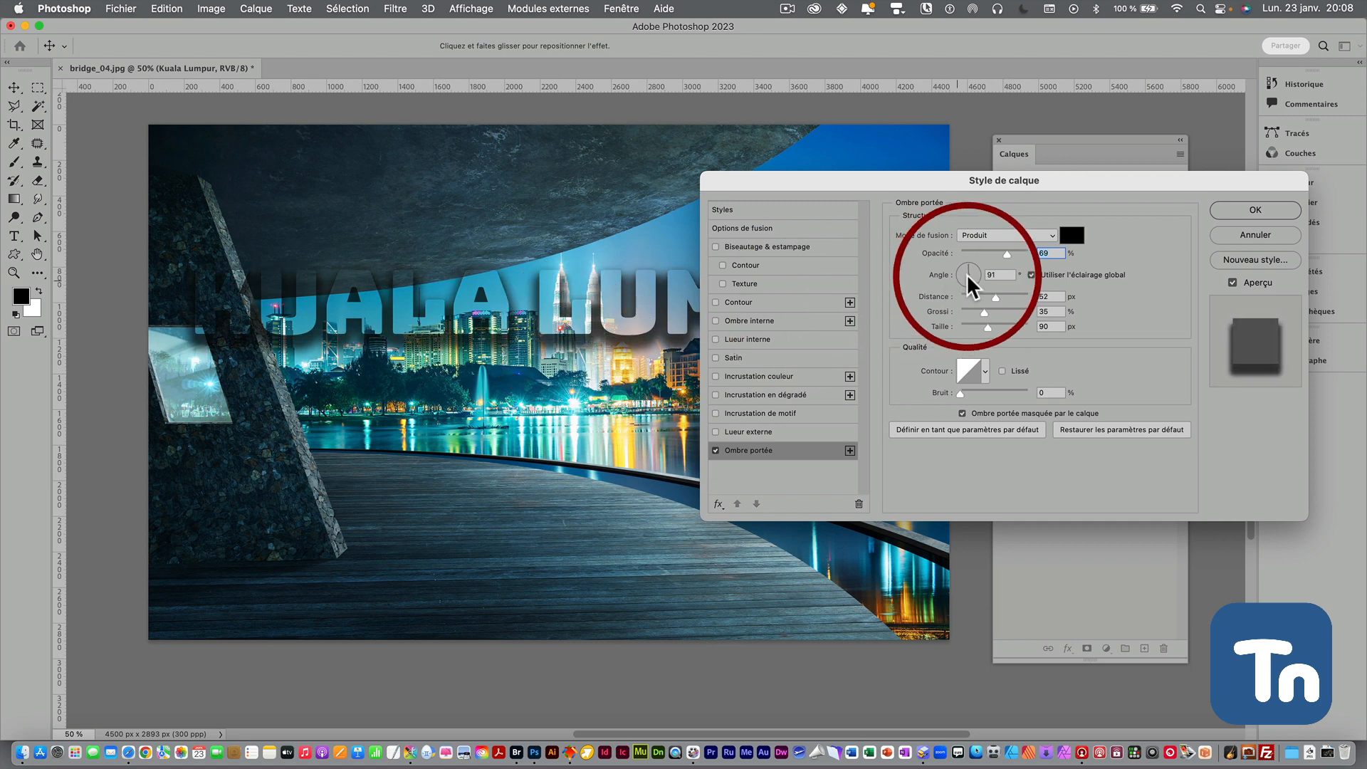
pyautogui.moveTo(1007, 256); pyautogui.dragTo(1021, 254)
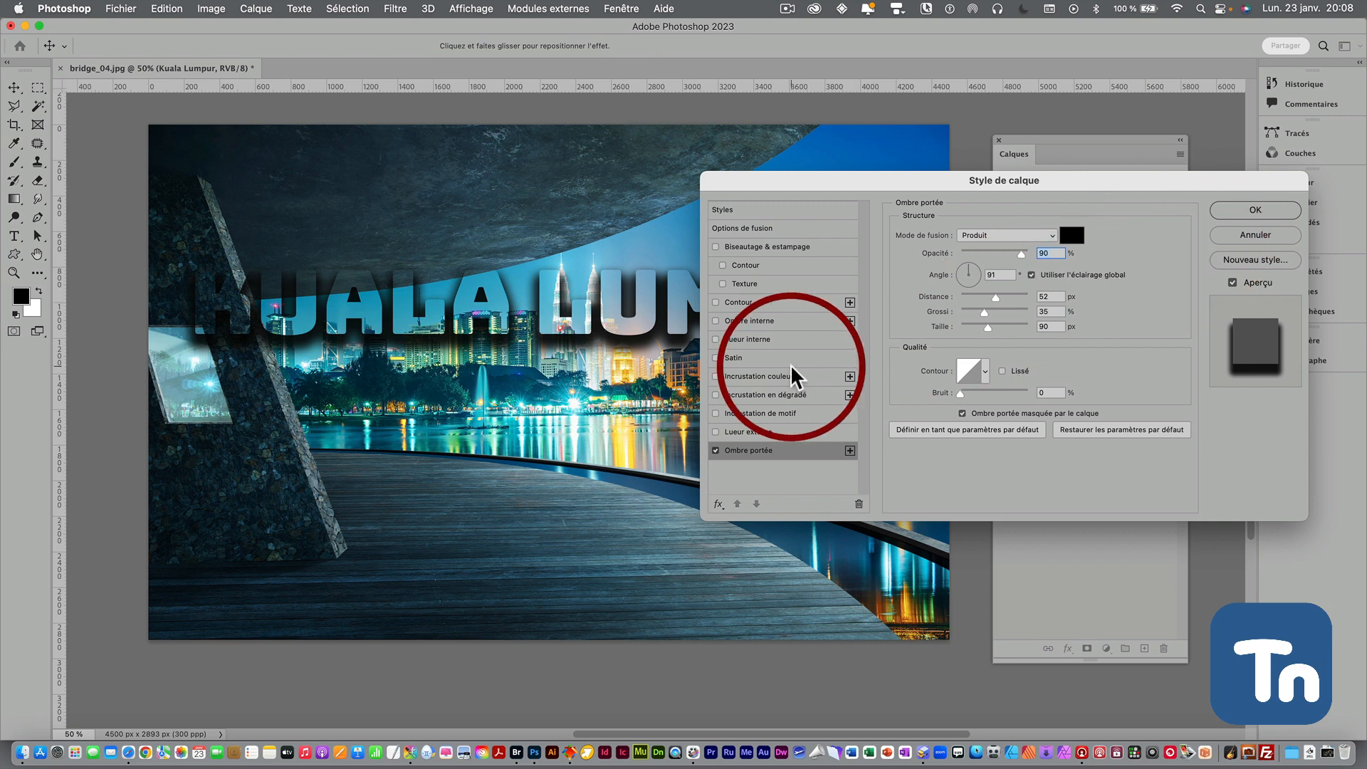
pyautogui.click(1264, 210)
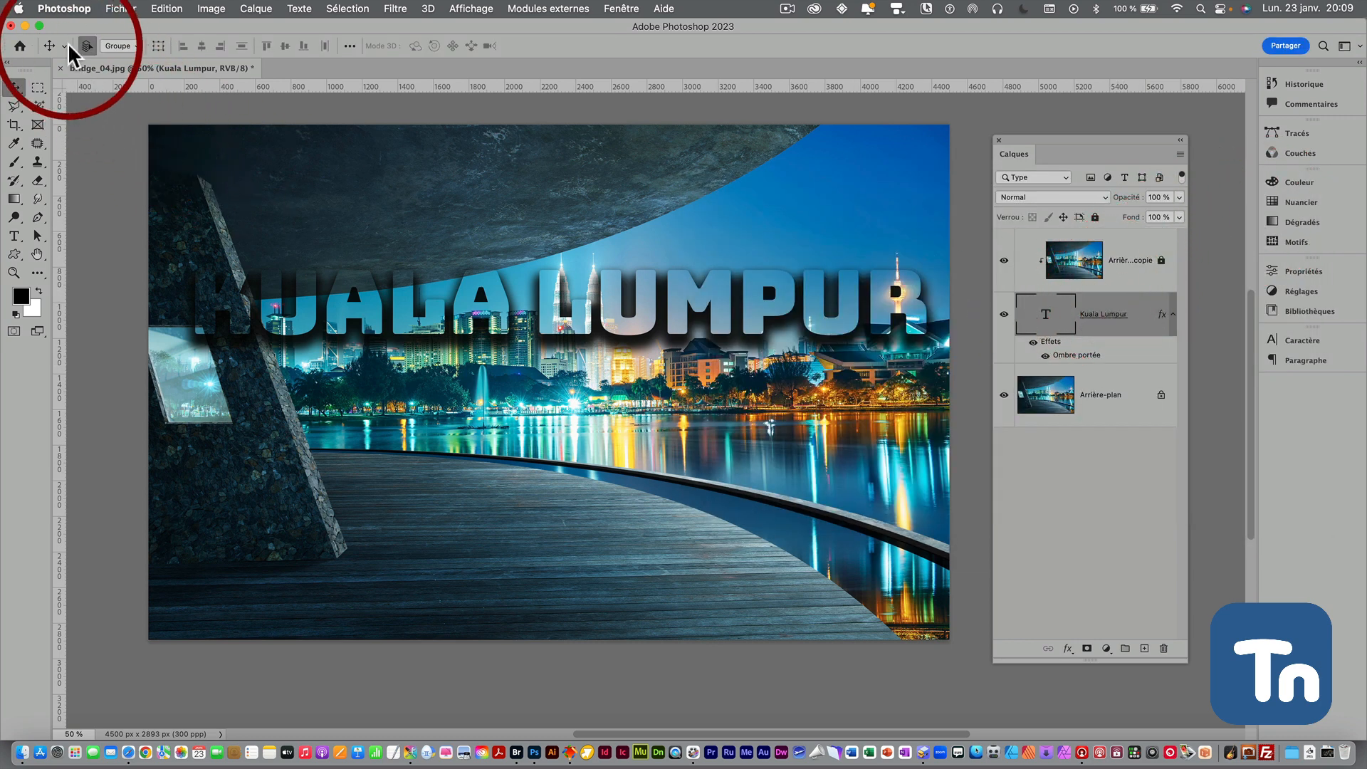
# Move the KUALA LUMPUR text up over the concrete ceiling of the photo
pyautogui.moveTo(633, 328); pyautogui.dragTo(638, 233)
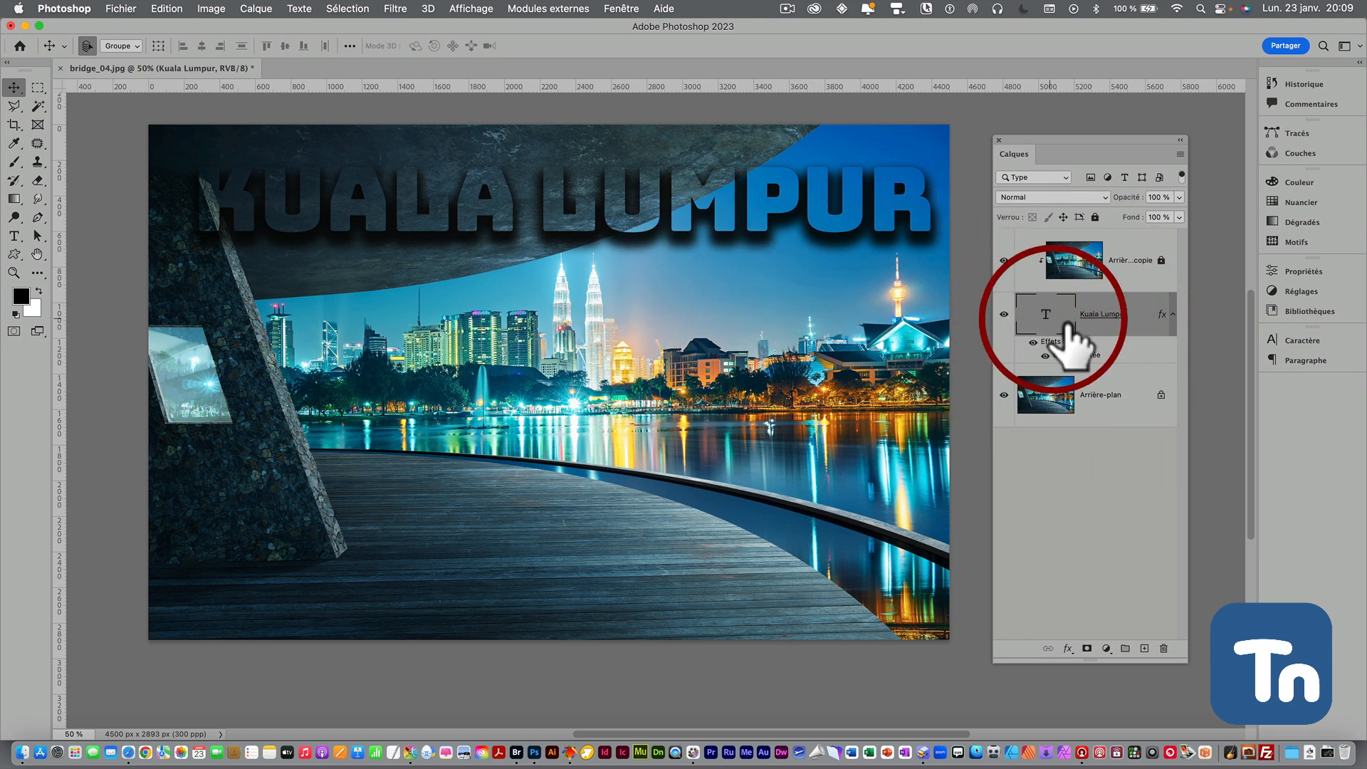
# Add a white colour overlay to the Kuala Lumpur text layer in Superposition mode at 32% opacity
pyautogui.doubleClick(1066, 345)
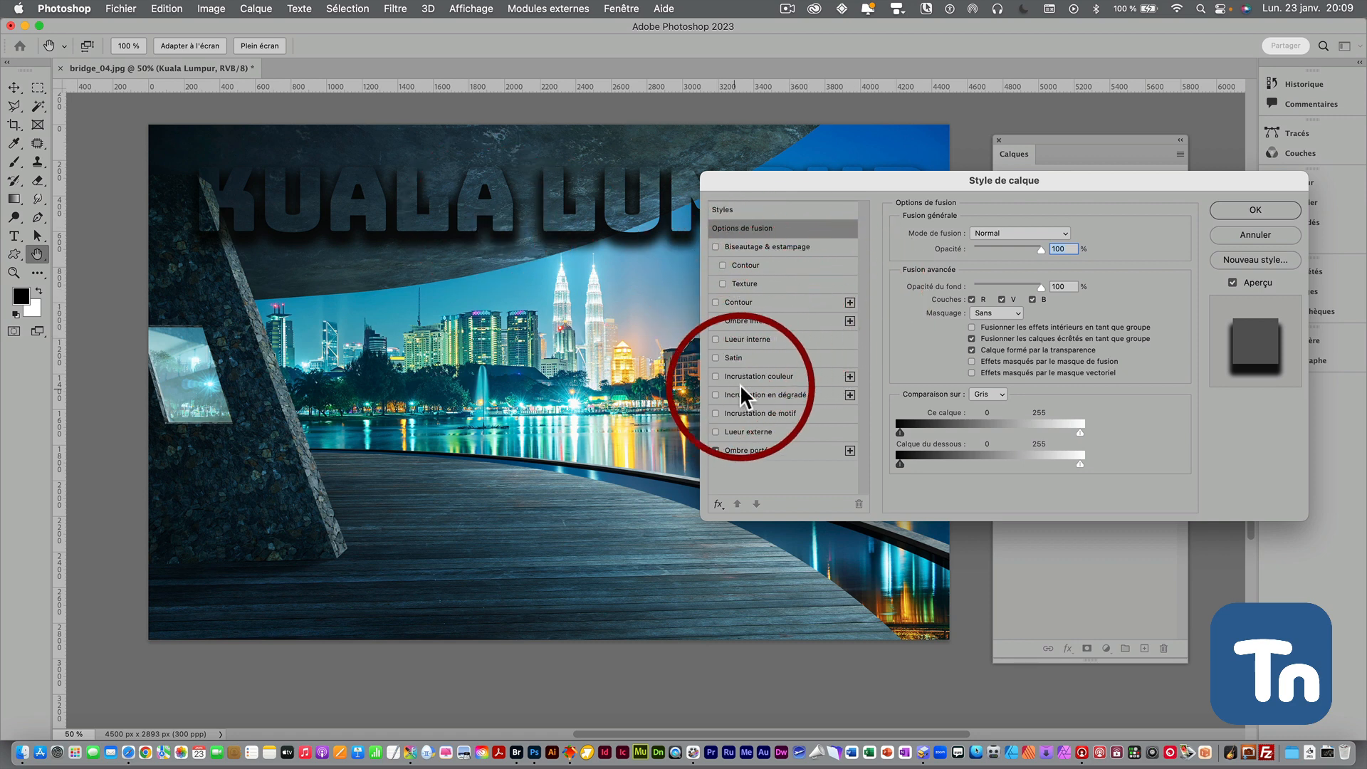
pyautogui.click(759, 376)
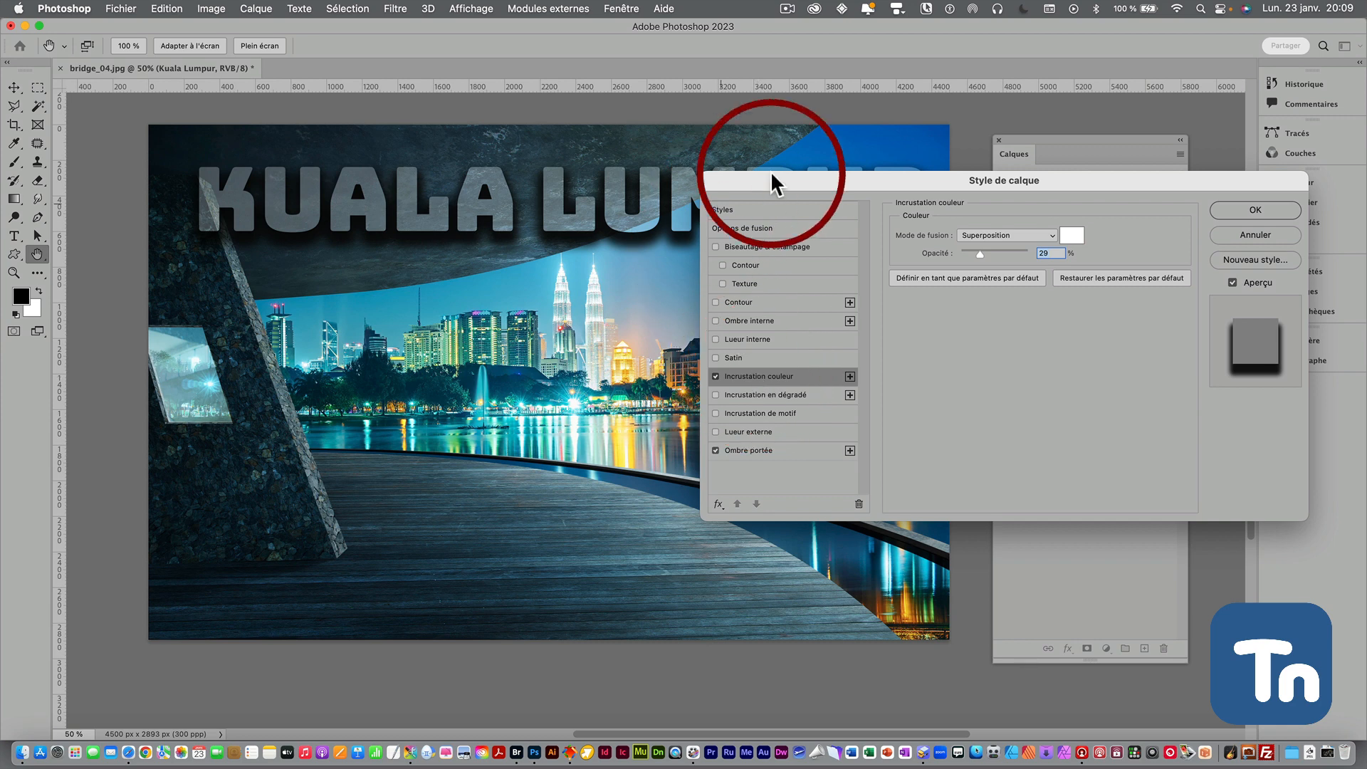
pyautogui.moveTo(924, 186); pyautogui.dragTo(917, 362)
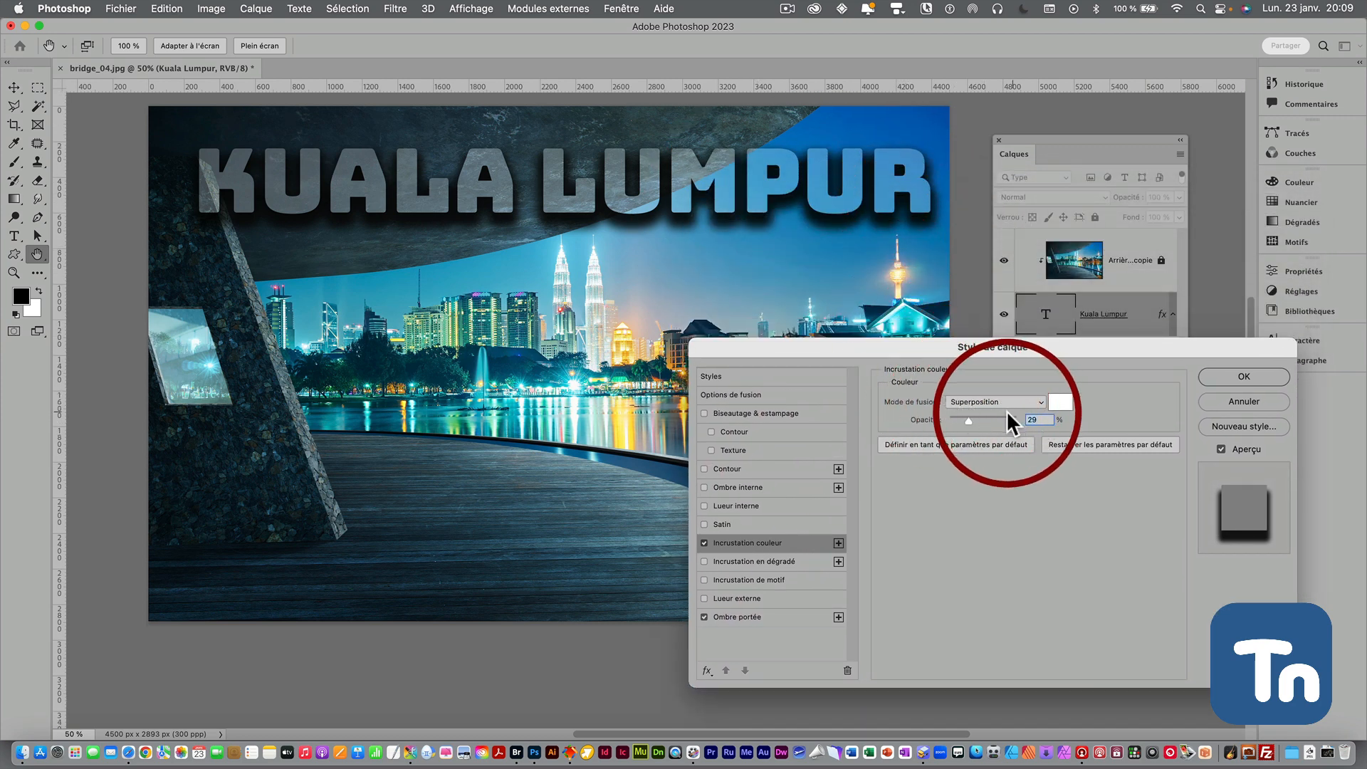
pyautogui.moveTo(968, 420); pyautogui.dragTo(1015, 420)
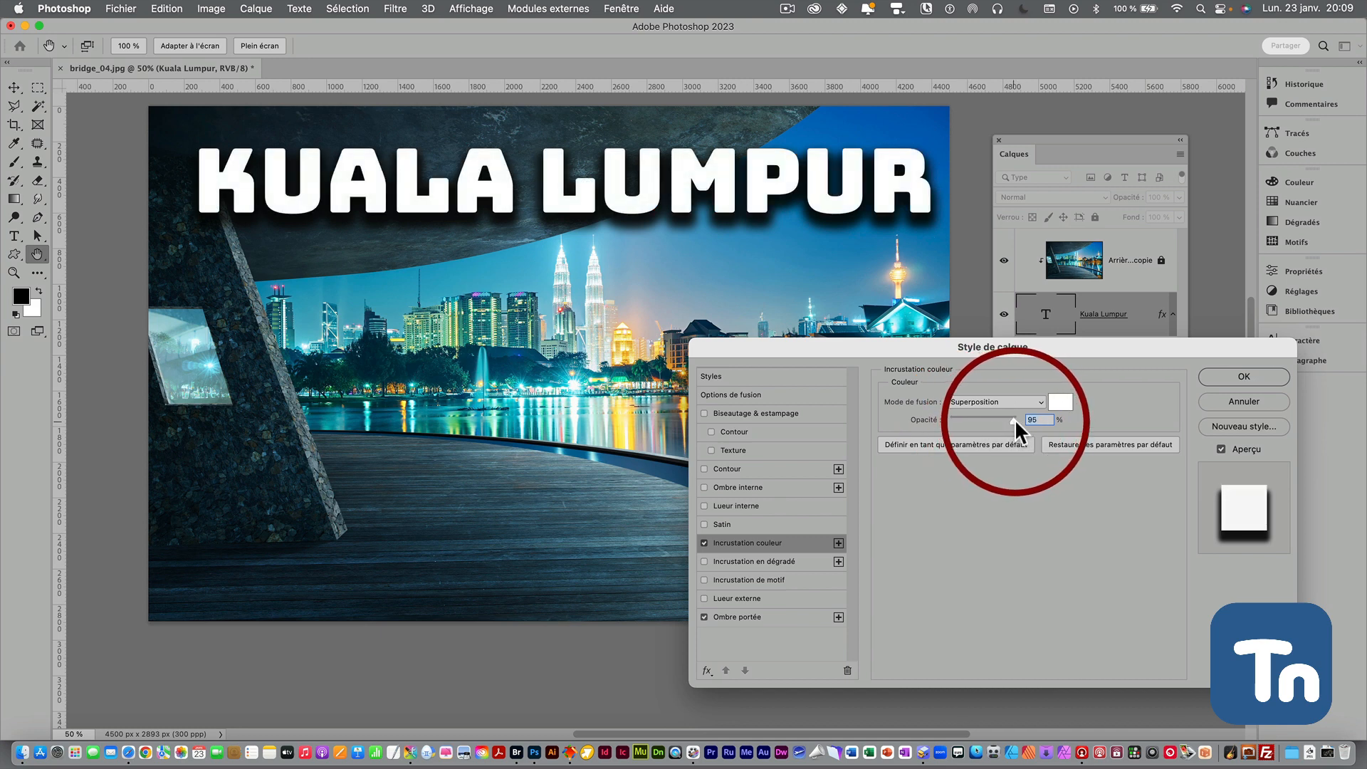
pyautogui.moveTo(1018, 419); pyautogui.dragTo(972, 422)
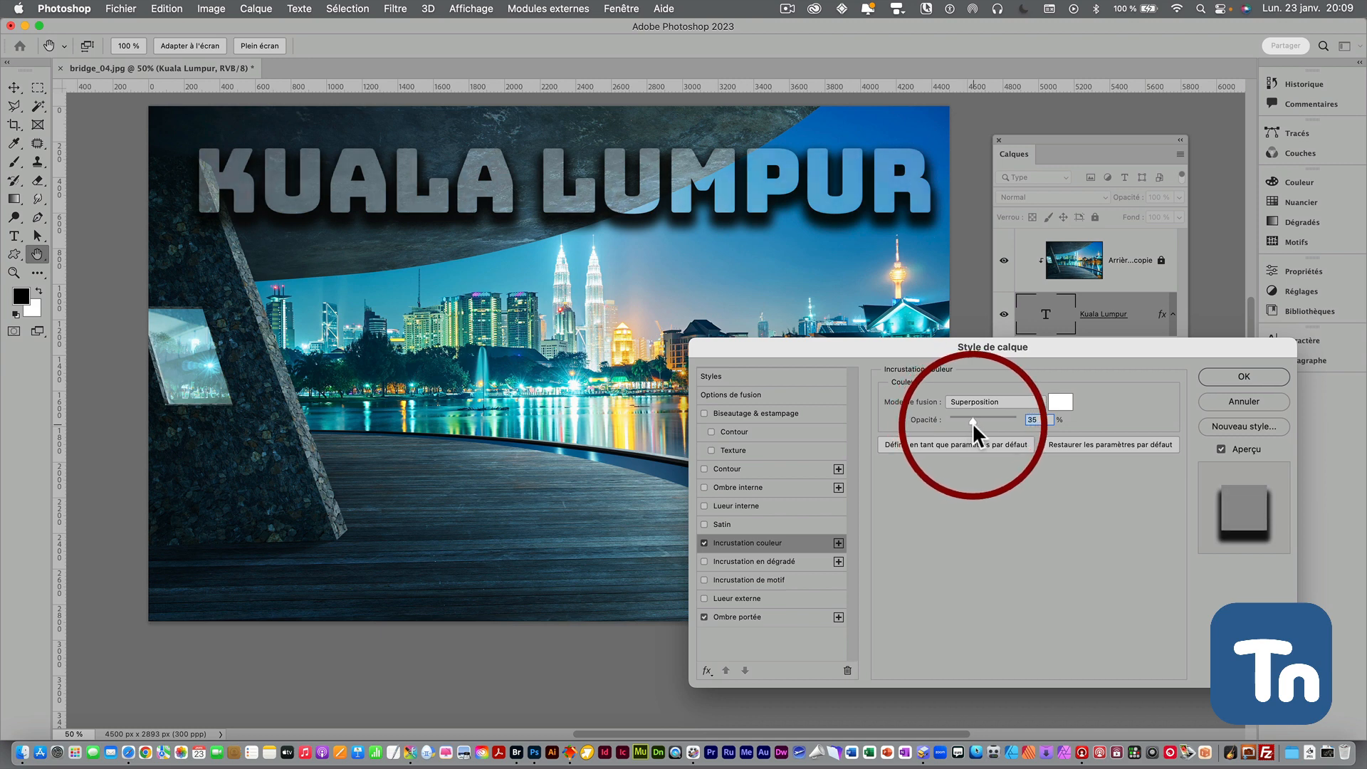
pyautogui.click(1244, 375)
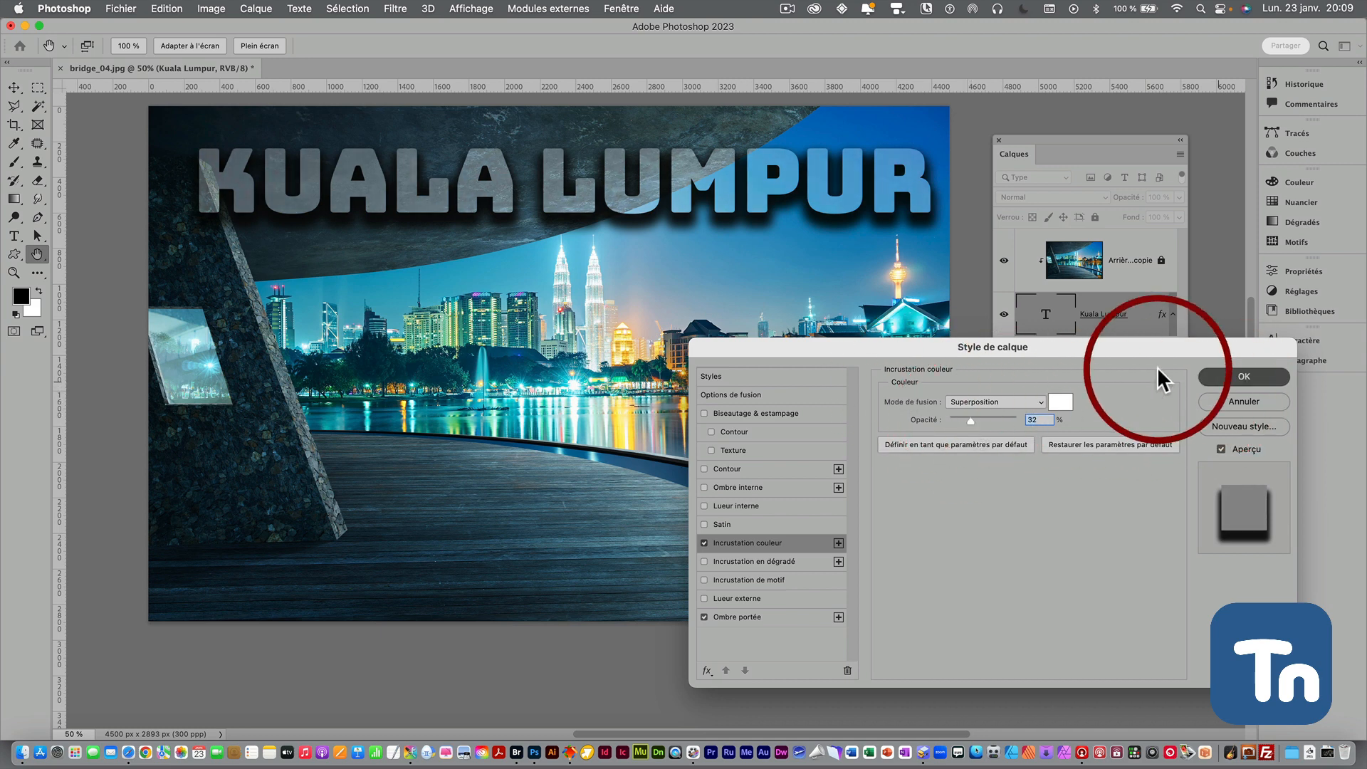
# Move the KUALA LUMPUR text down over the wooden deck in the lower part of the photo
pyautogui.moveTo(764, 202); pyautogui.dragTo(753, 539)
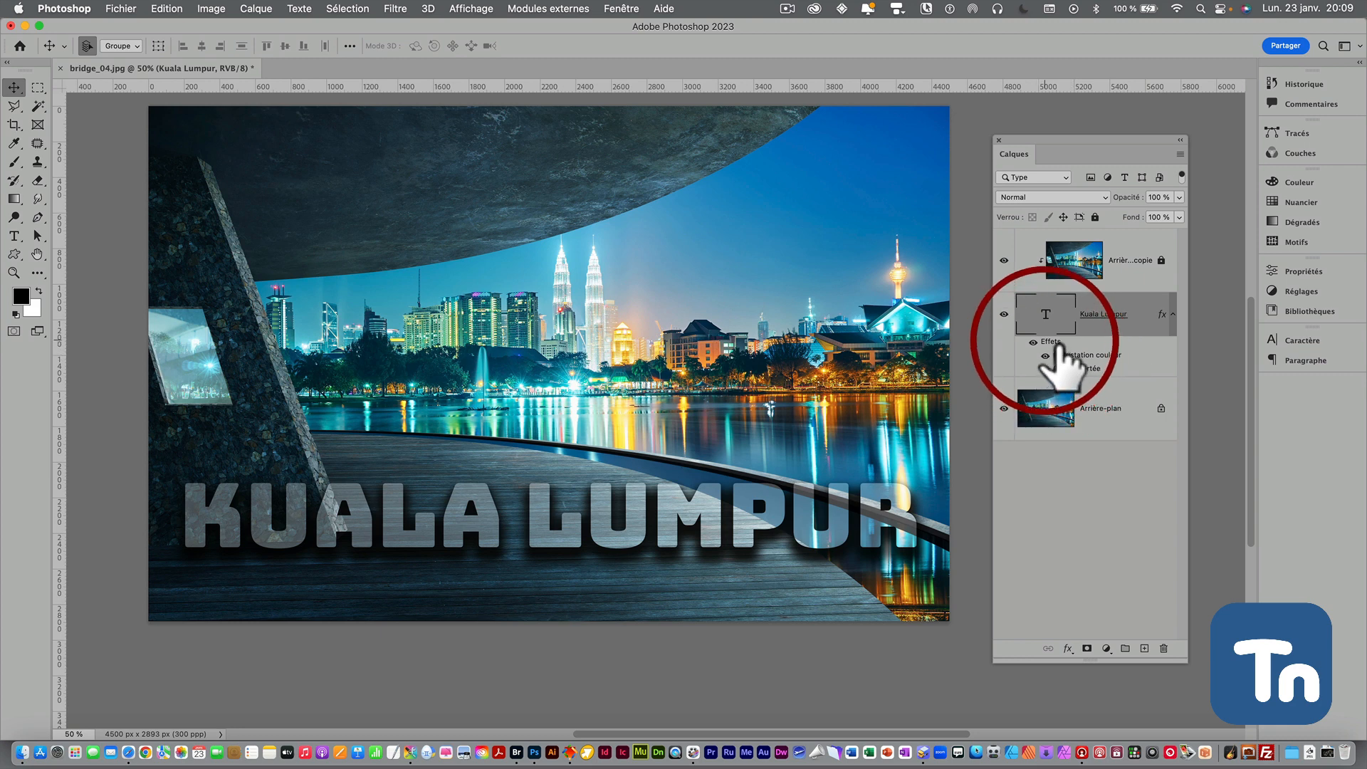
# Replace the Kuala Lumpur layer's colour overlay and drop shadow with an inner shadow of 45 px distance and 43 px size
pyautogui.doubleClick(1045, 342)
pyautogui.moveTo(973, 354); pyautogui.dragTo(959, 207)
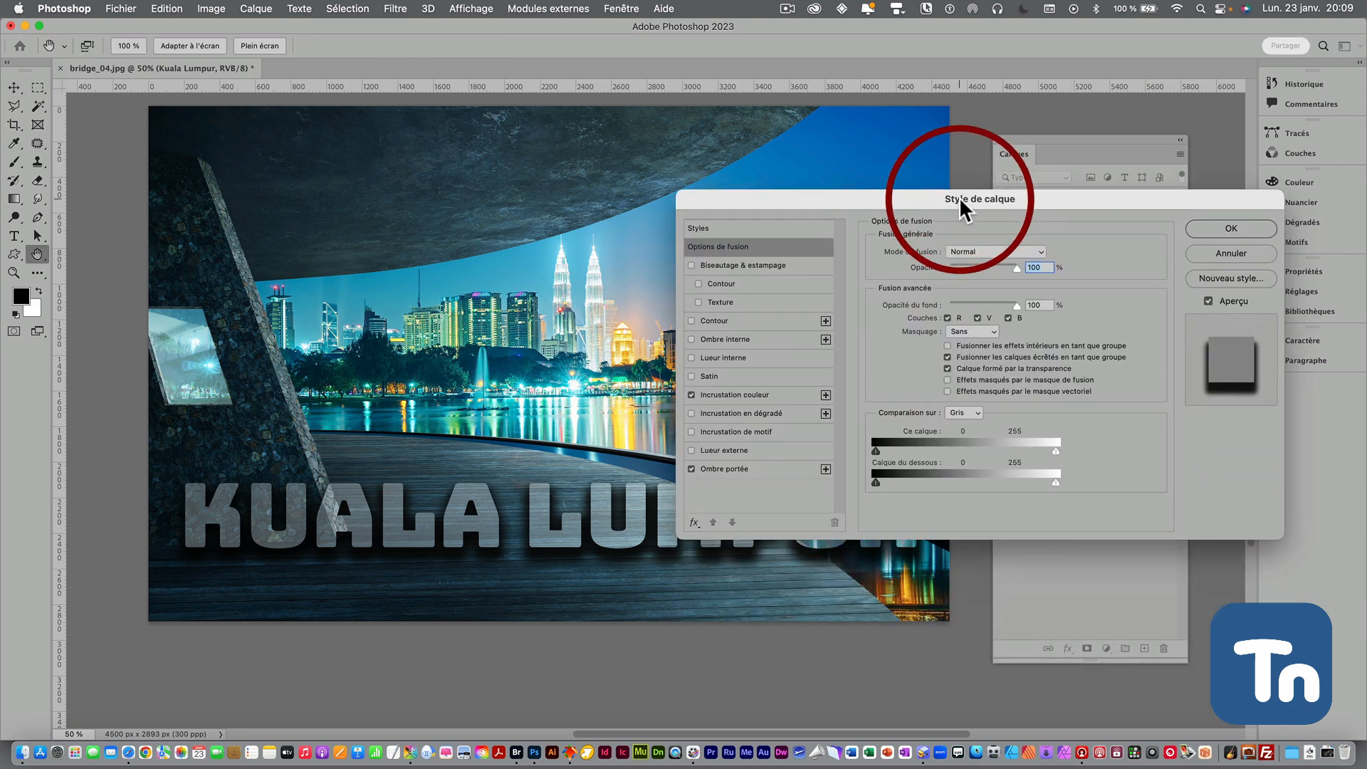
pyautogui.click(691, 394)
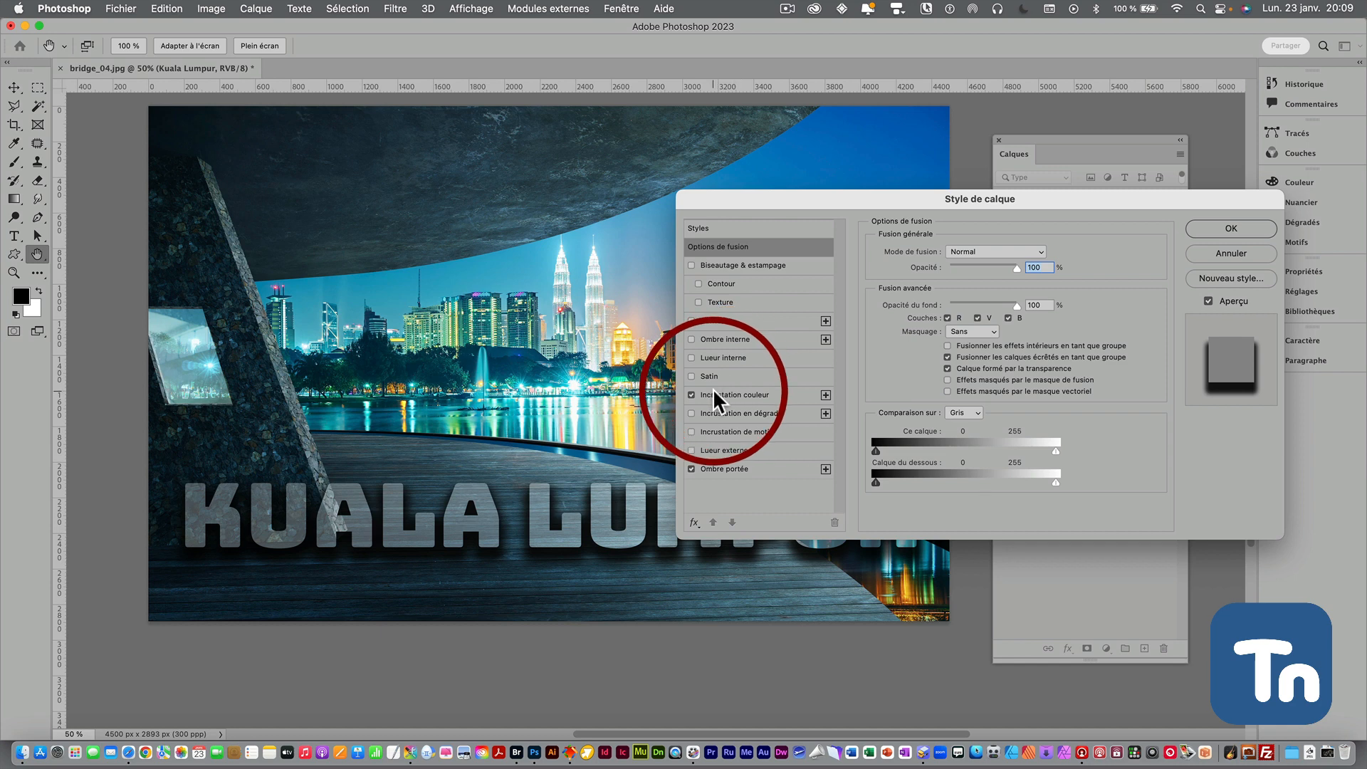
pyautogui.click(719, 338)
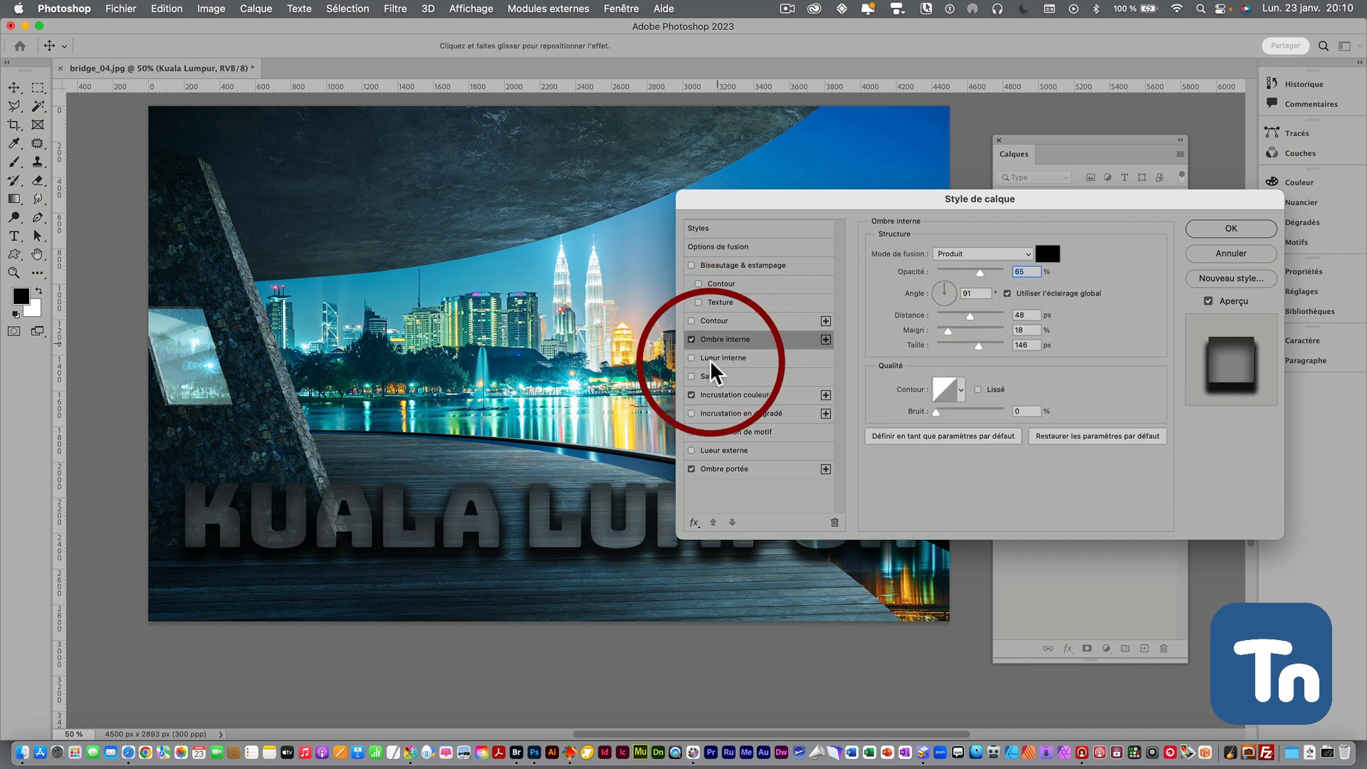
pyautogui.click(689, 395)
pyautogui.click(690, 464)
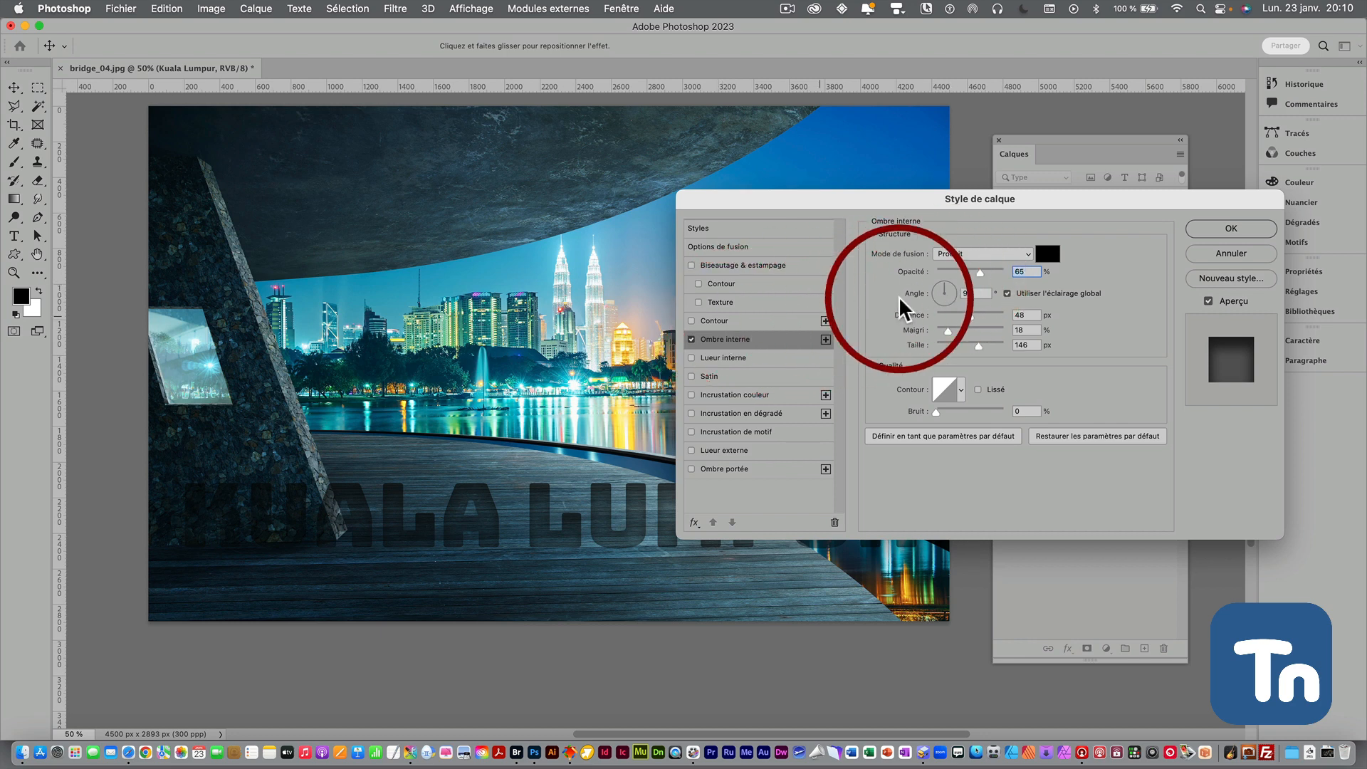
pyautogui.moveTo(967, 314); pyautogui.dragTo(951, 346)
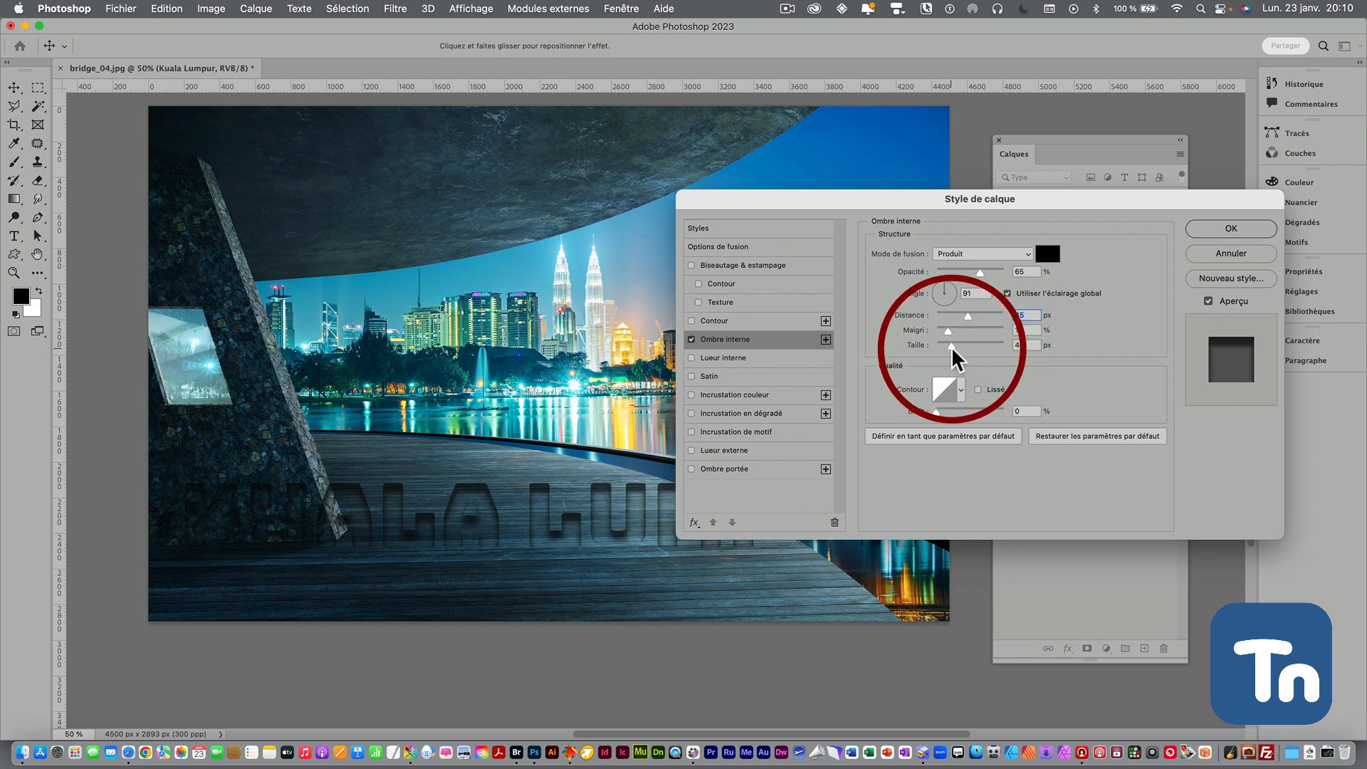
pyautogui.moveTo(866, 197); pyautogui.dragTo(958, 115)
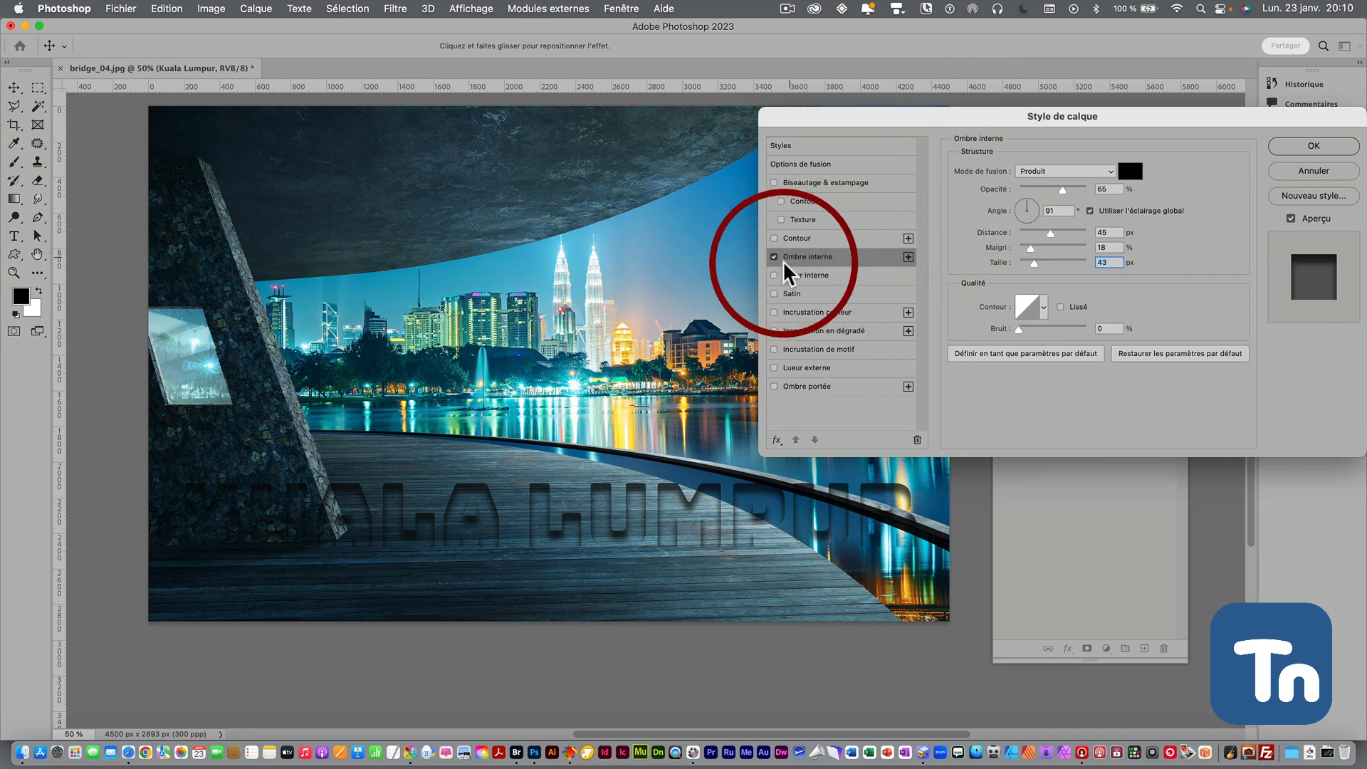
# Add a 10 px outside stroke to the text in the blue-grey #3a5862 sampled from the lettering area over the deck
pyautogui.click(774, 238)
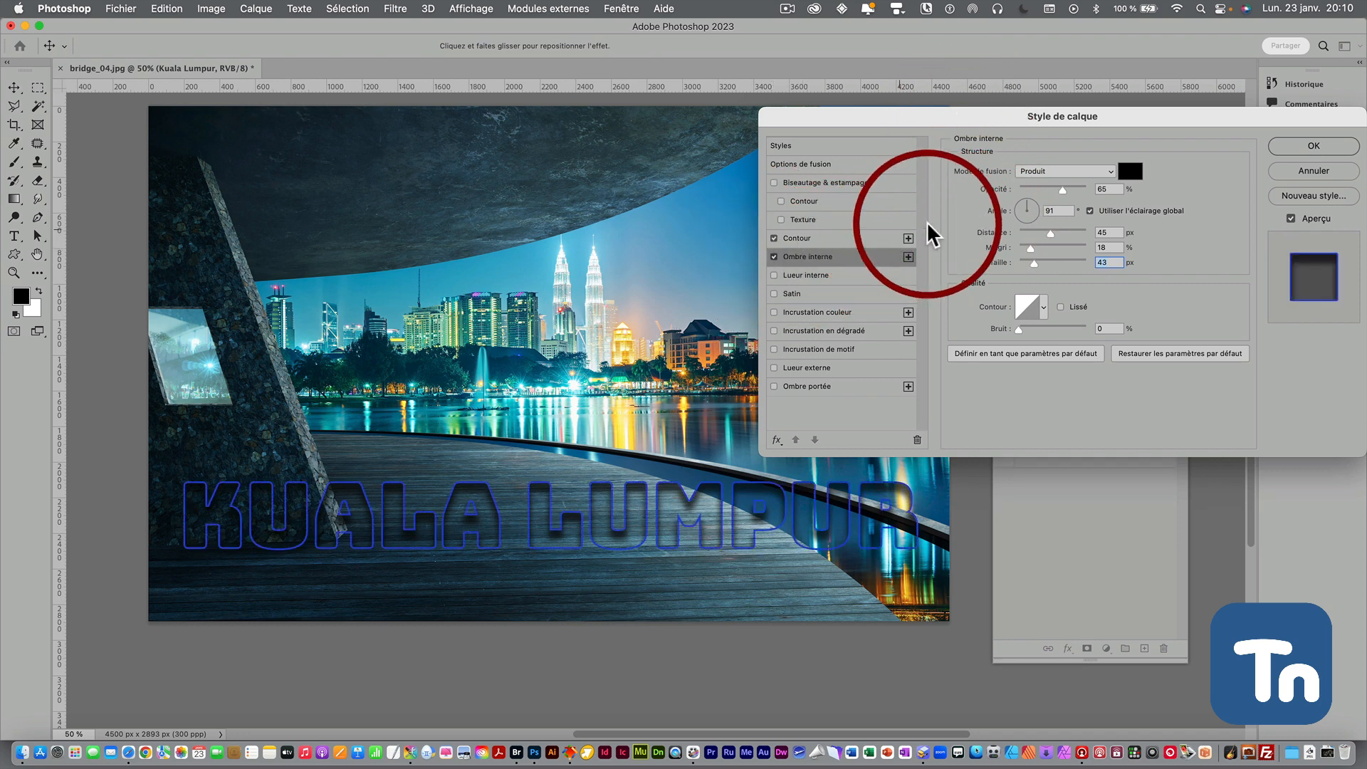
pyautogui.click(867, 235)
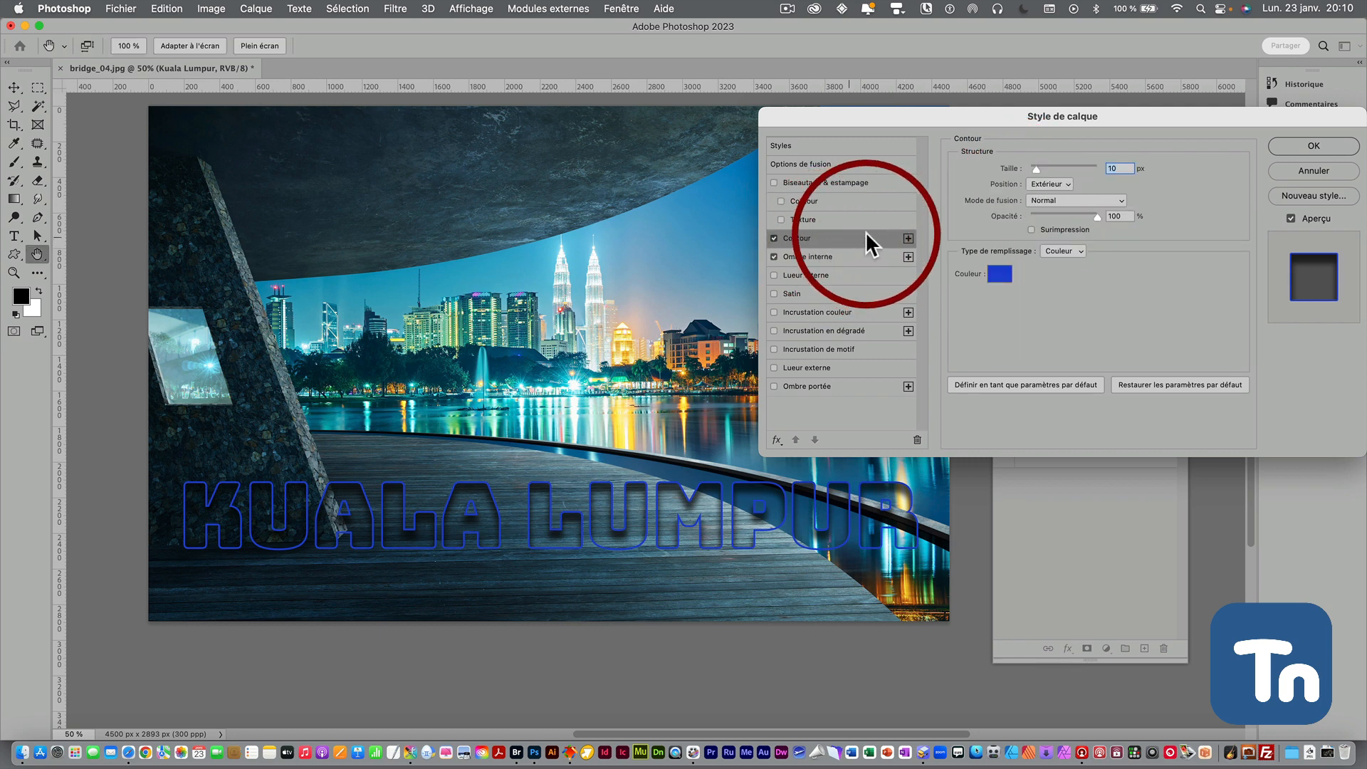
pyautogui.click(998, 272)
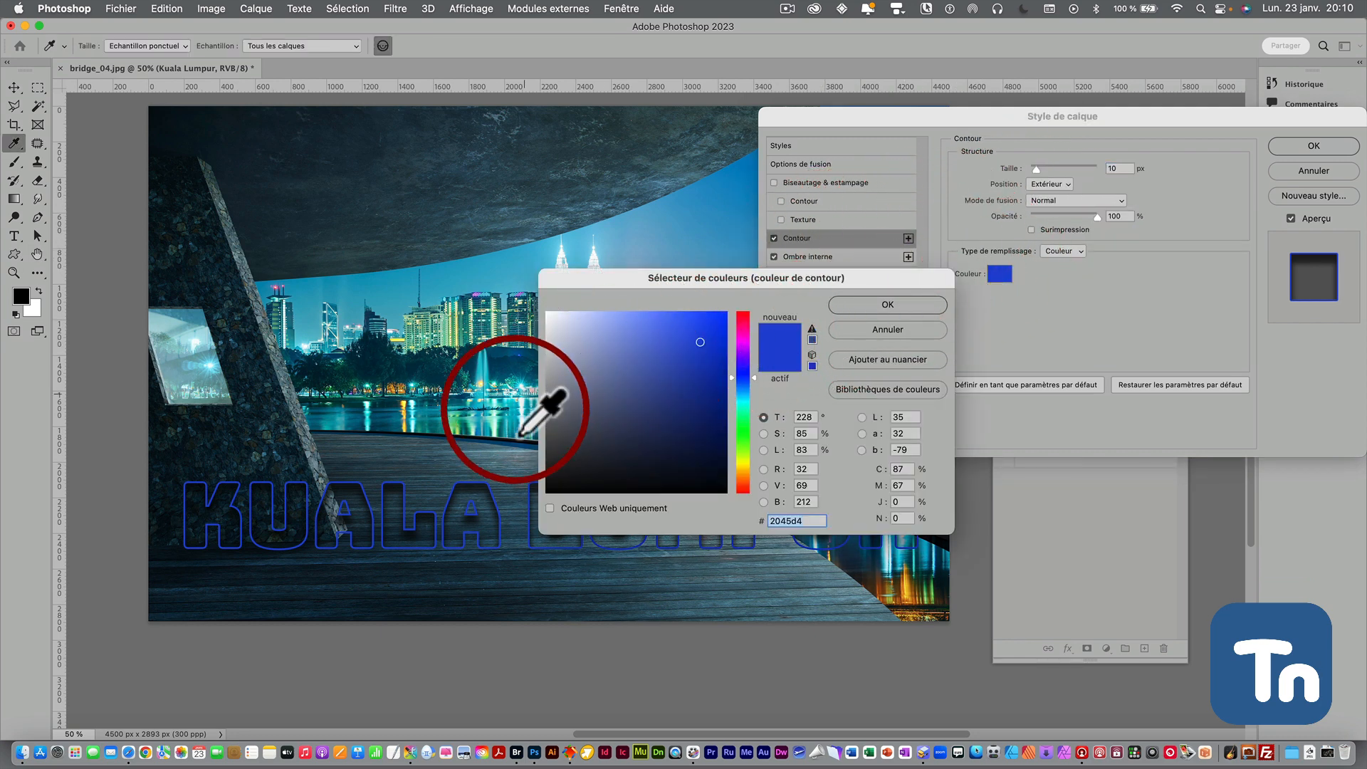
pyautogui.click(472, 497)
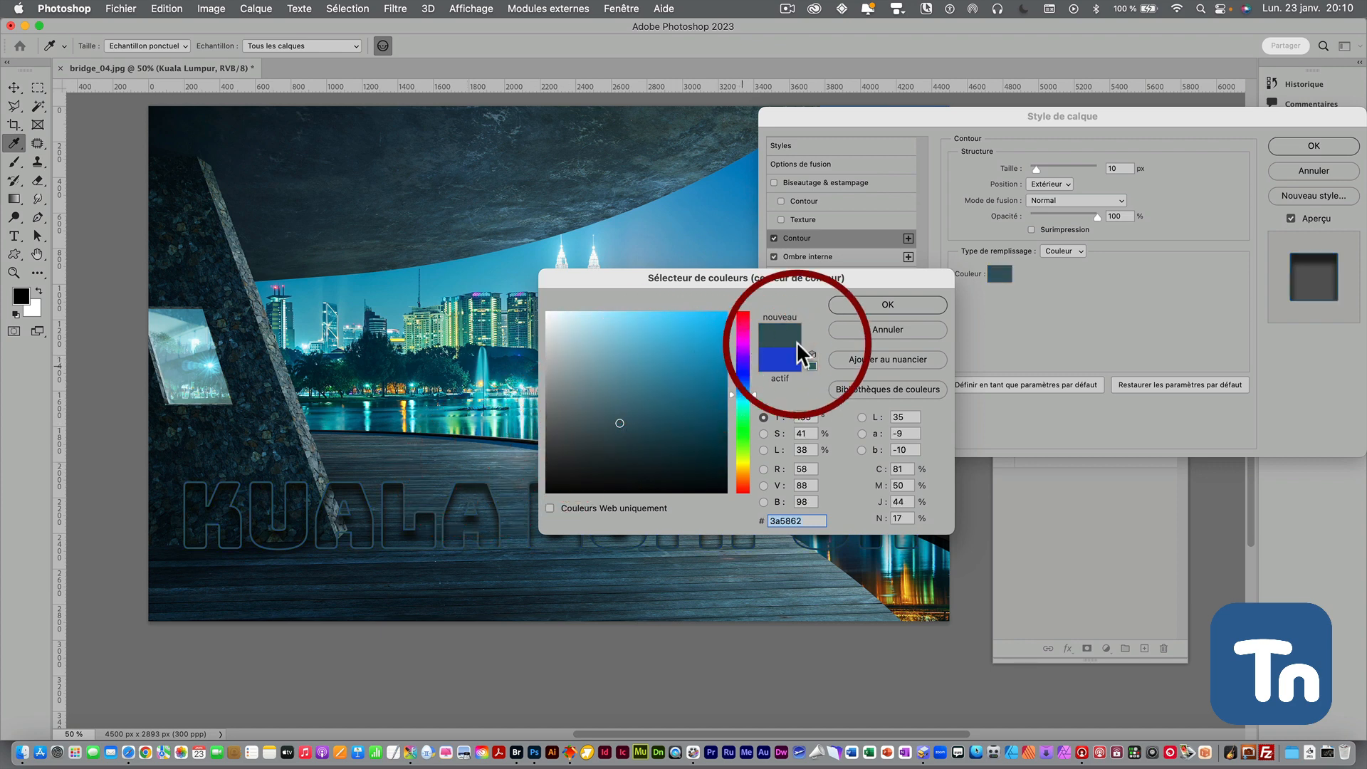
pyautogui.click(861, 304)
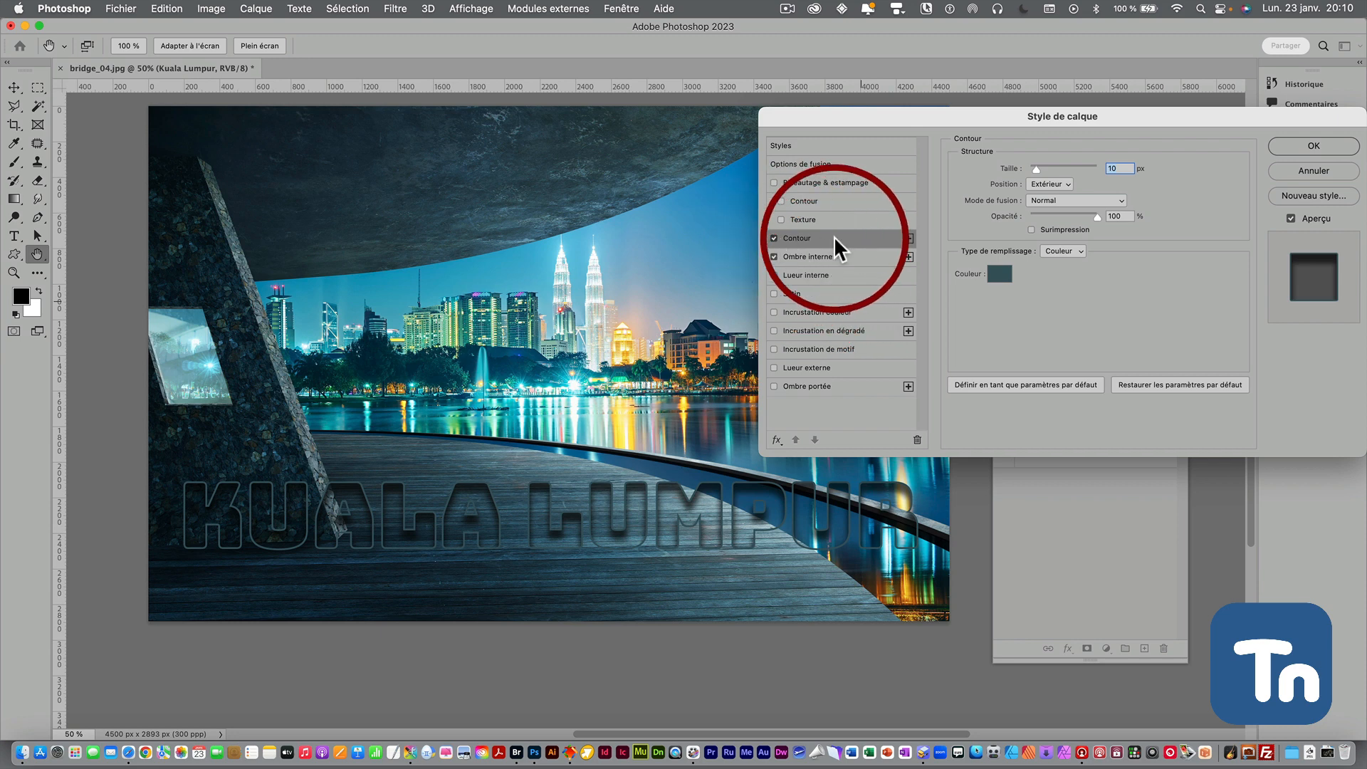
# Add a second outside stroke to the text, 18 px wide in near-white #f8f8f8
pyautogui.click(908, 239)
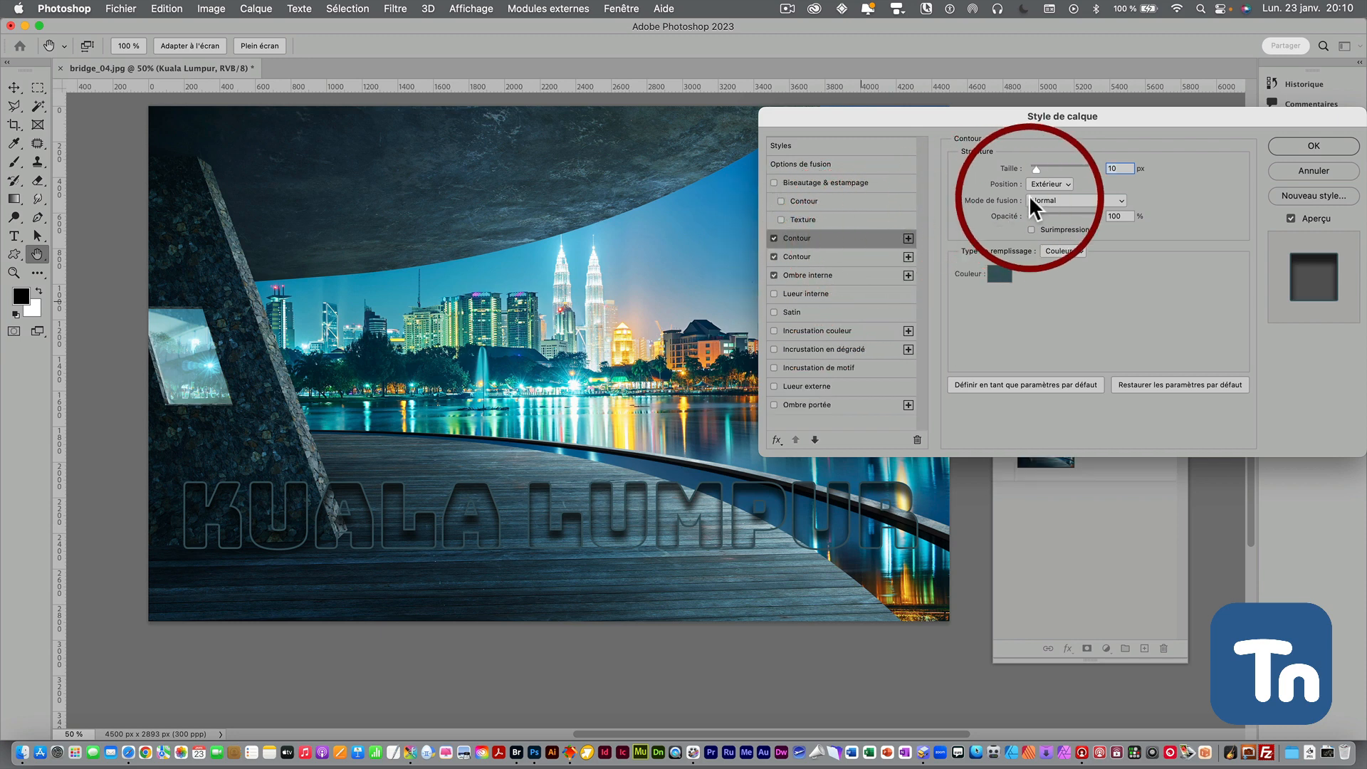
pyautogui.click(854, 257)
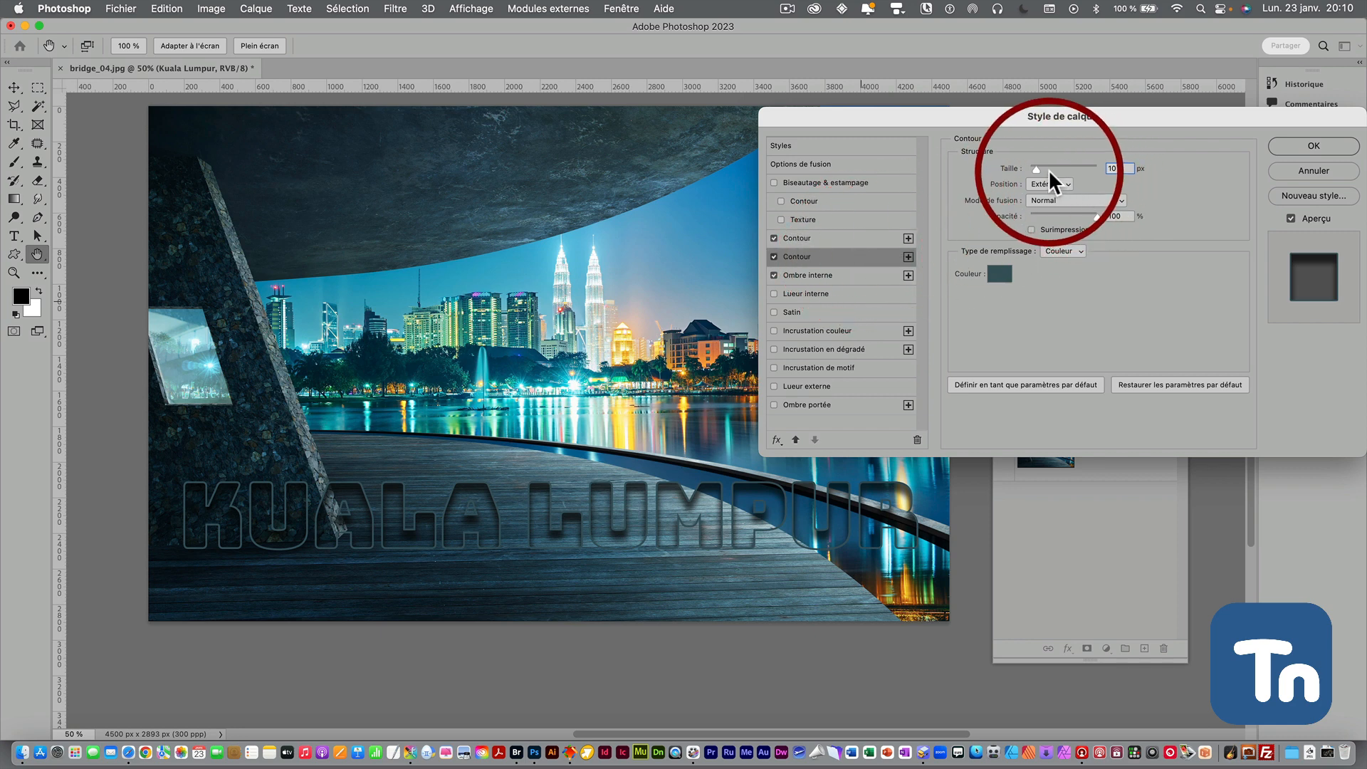
pyautogui.moveTo(1037, 166); pyautogui.dragTo(1044, 168)
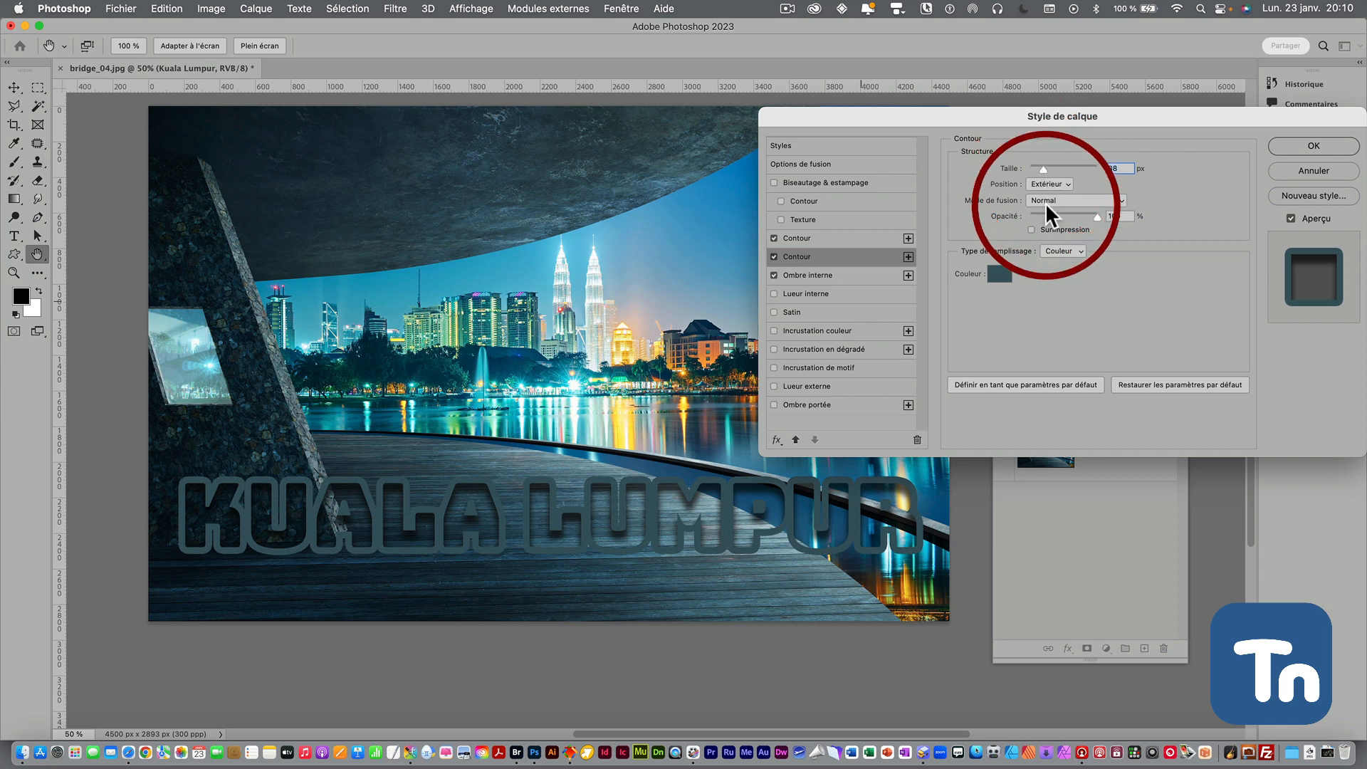
pyautogui.click(999, 273)
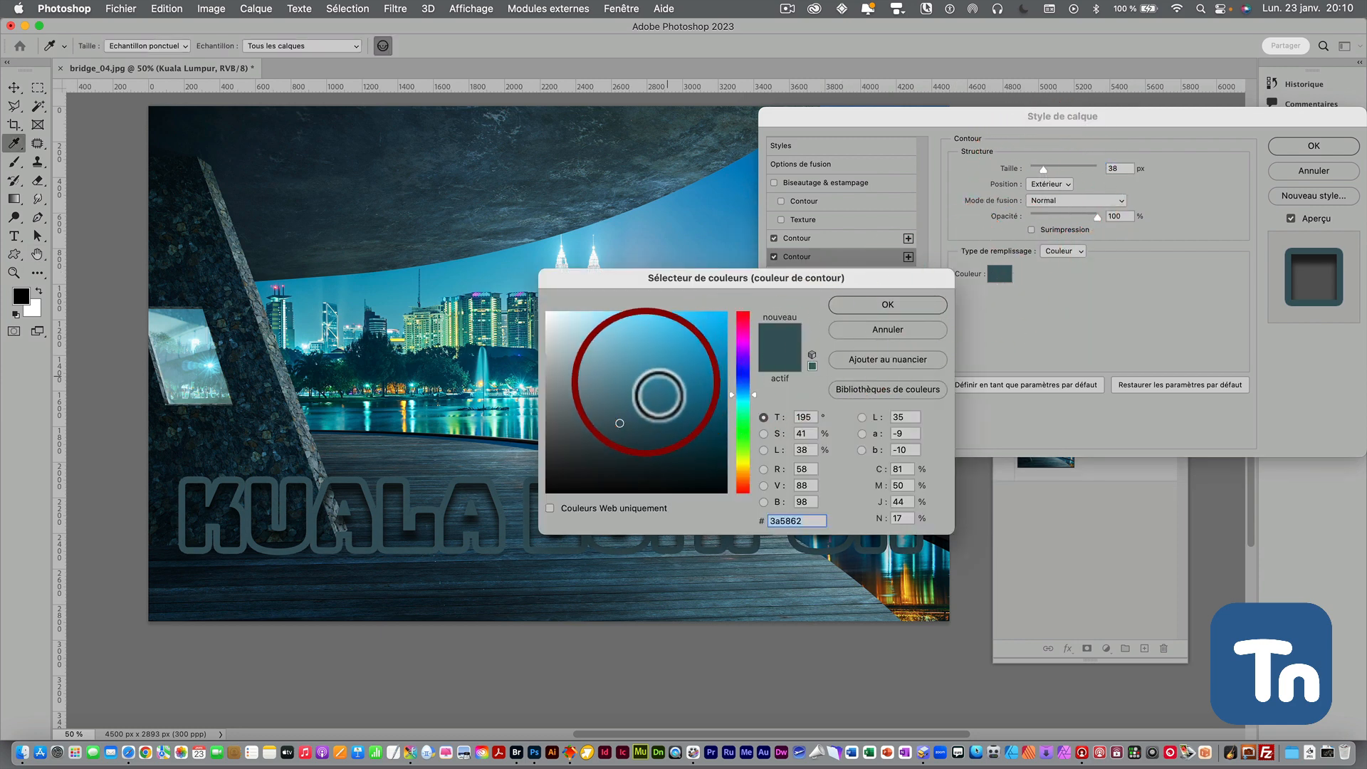
pyautogui.click(547, 316)
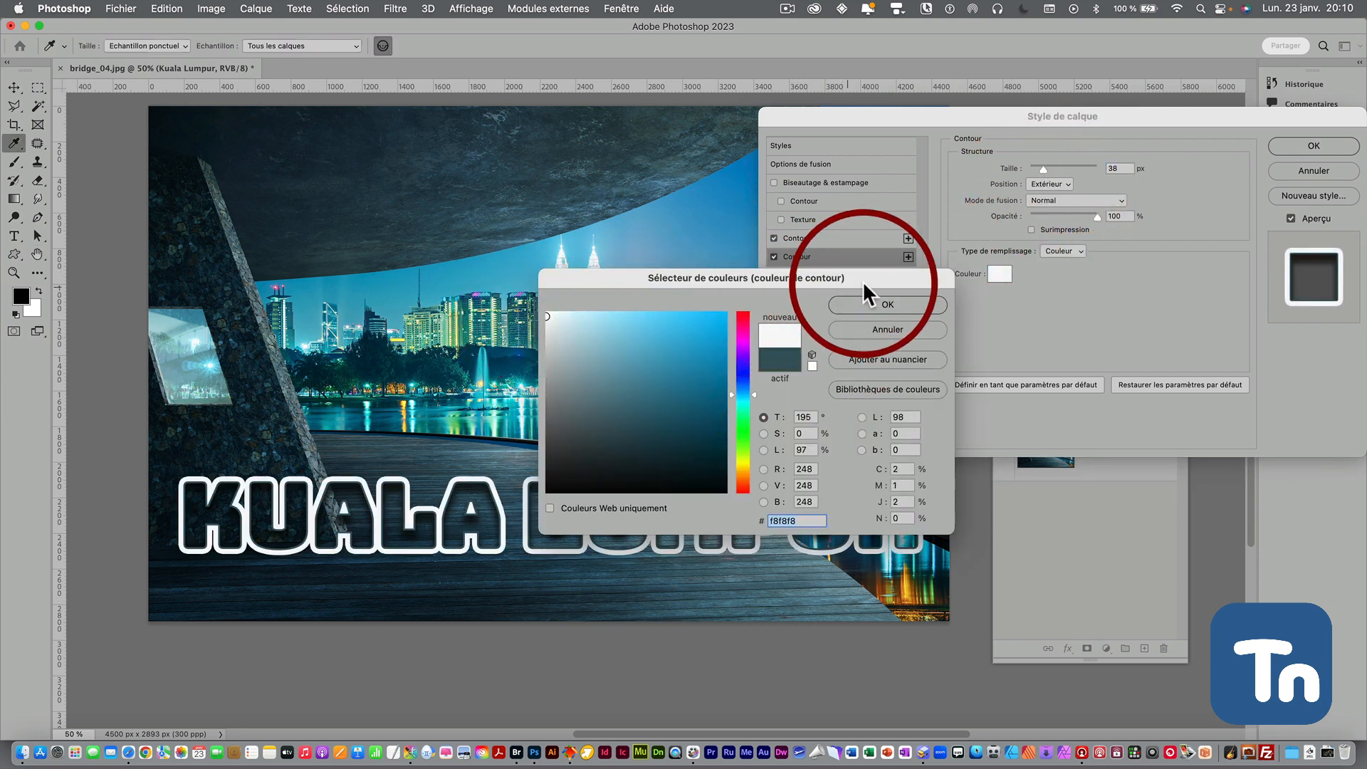
pyautogui.click(888, 304)
pyautogui.moveTo(1038, 168); pyautogui.dragTo(1036, 168)
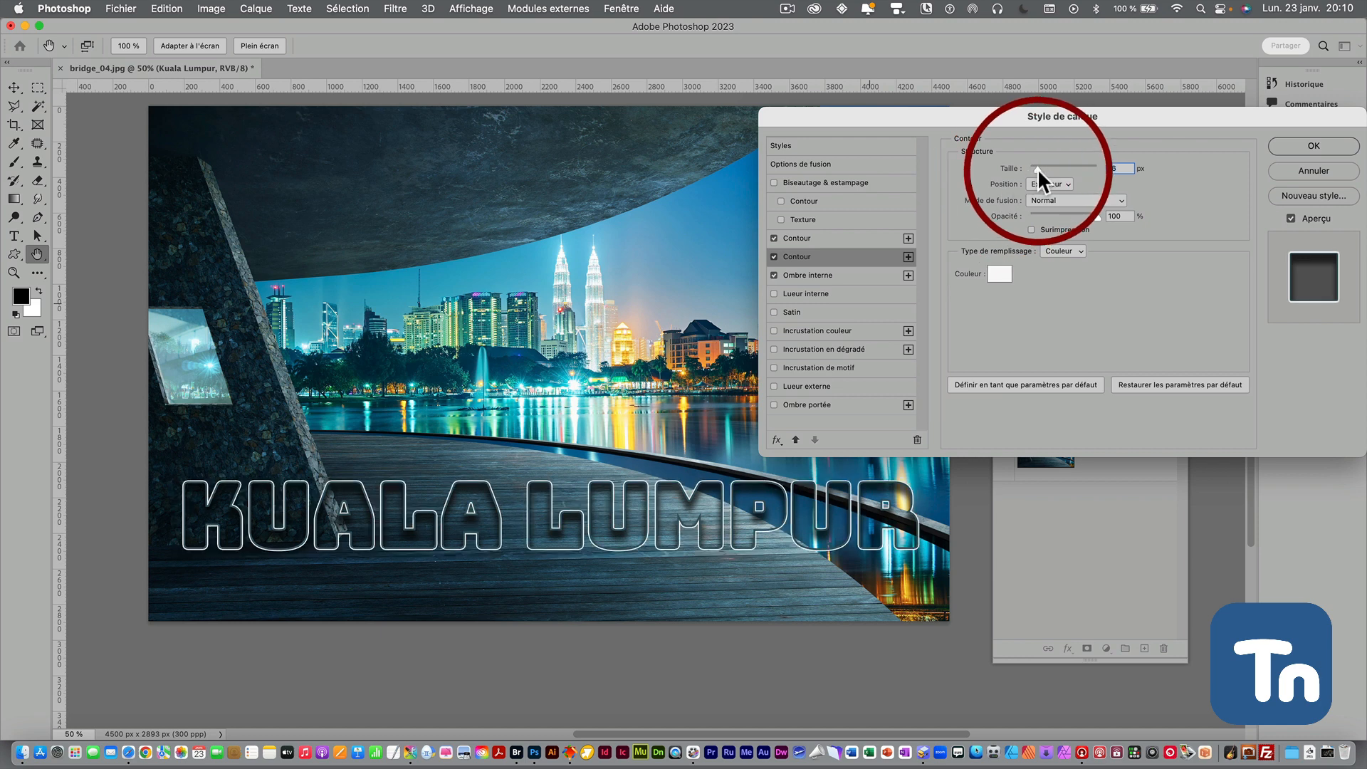
pyautogui.moveTo(1037, 168); pyautogui.dragTo(1038, 168)
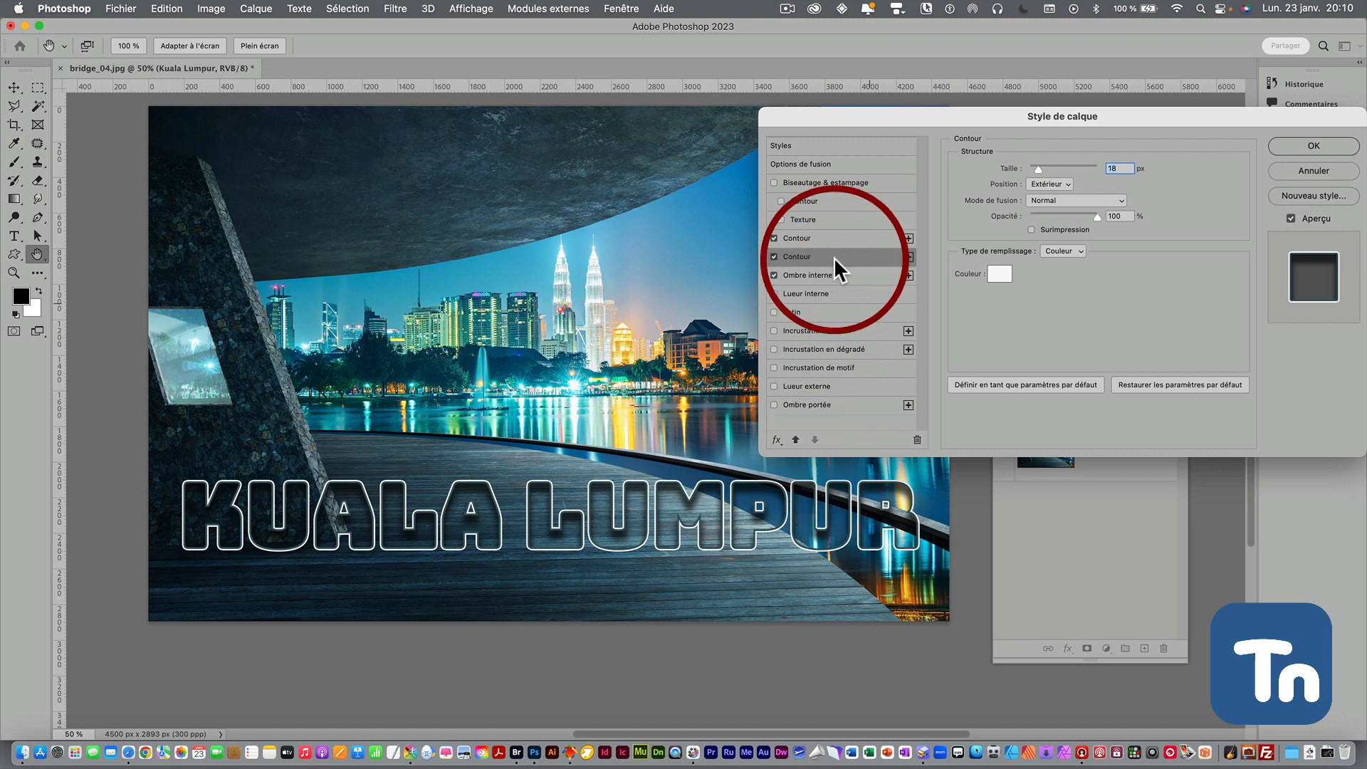
# Swap the near-white stroke for an Estampage oreiller bevel with a 133° angle and 11° elevation, and apply the layer style
pyautogui.click(835, 182)
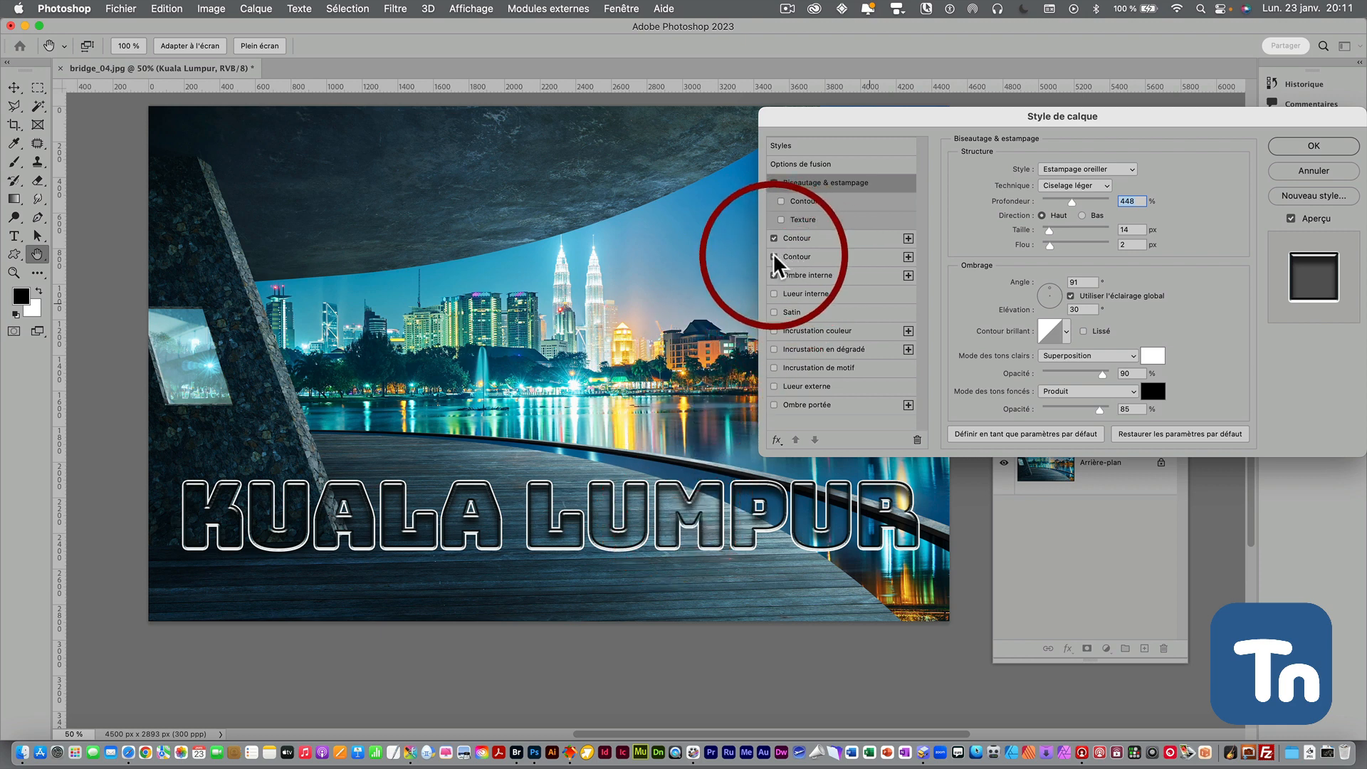
pyautogui.click(774, 274)
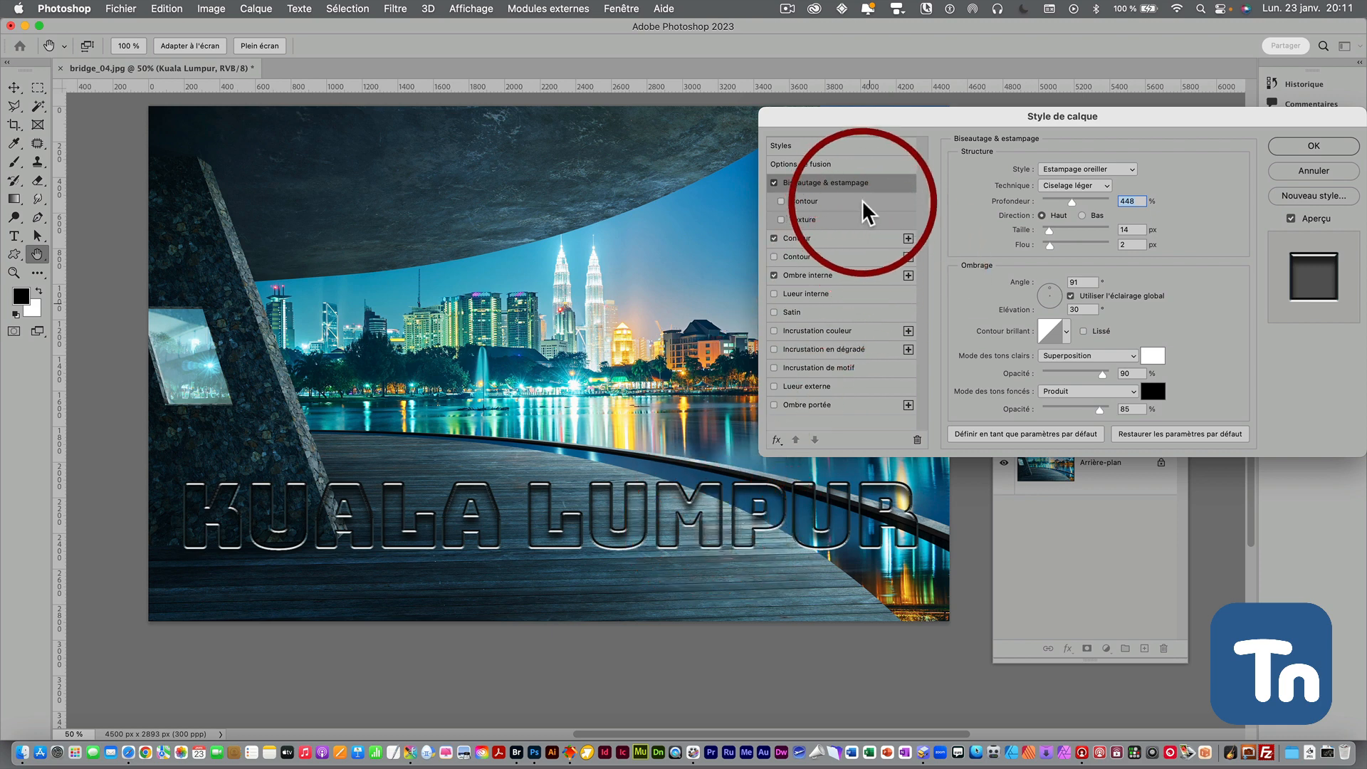
pyautogui.click(1042, 295)
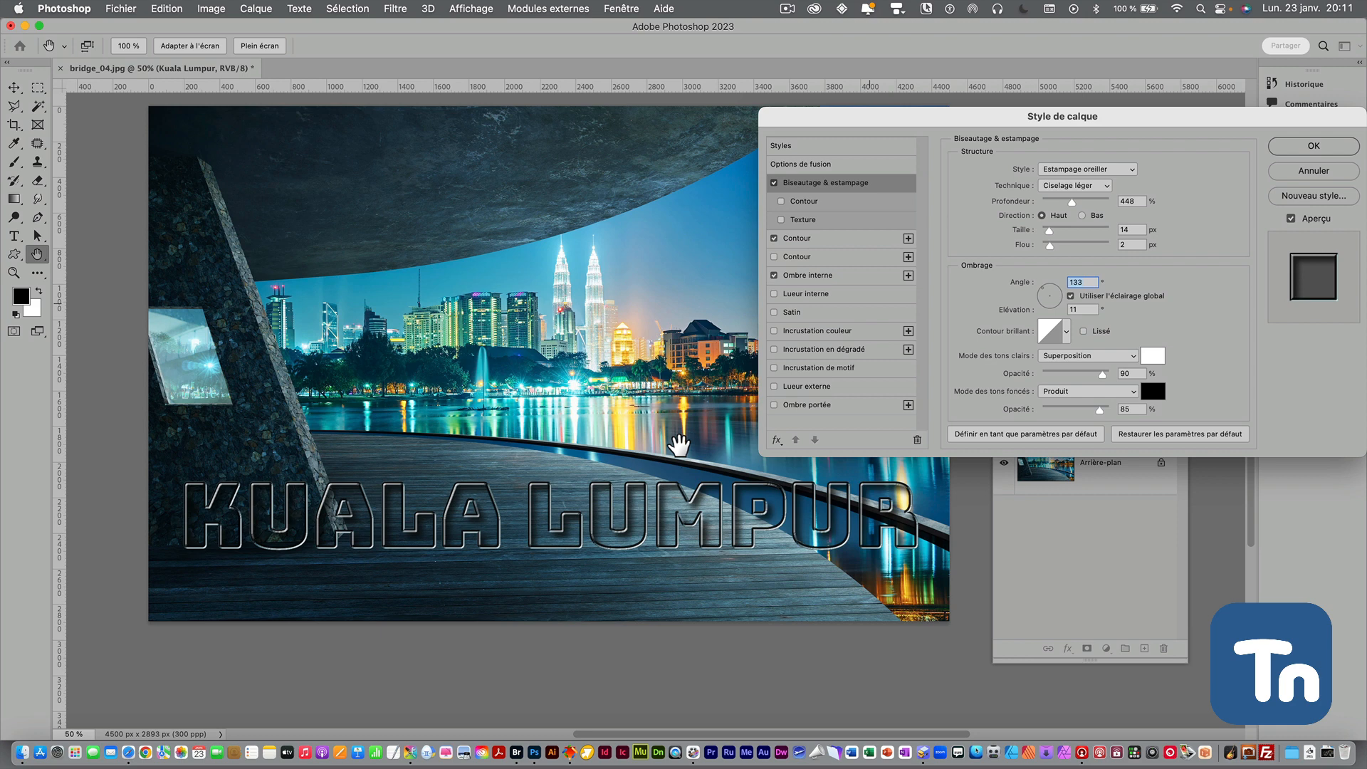
pyautogui.scroll(1, 678, 450)
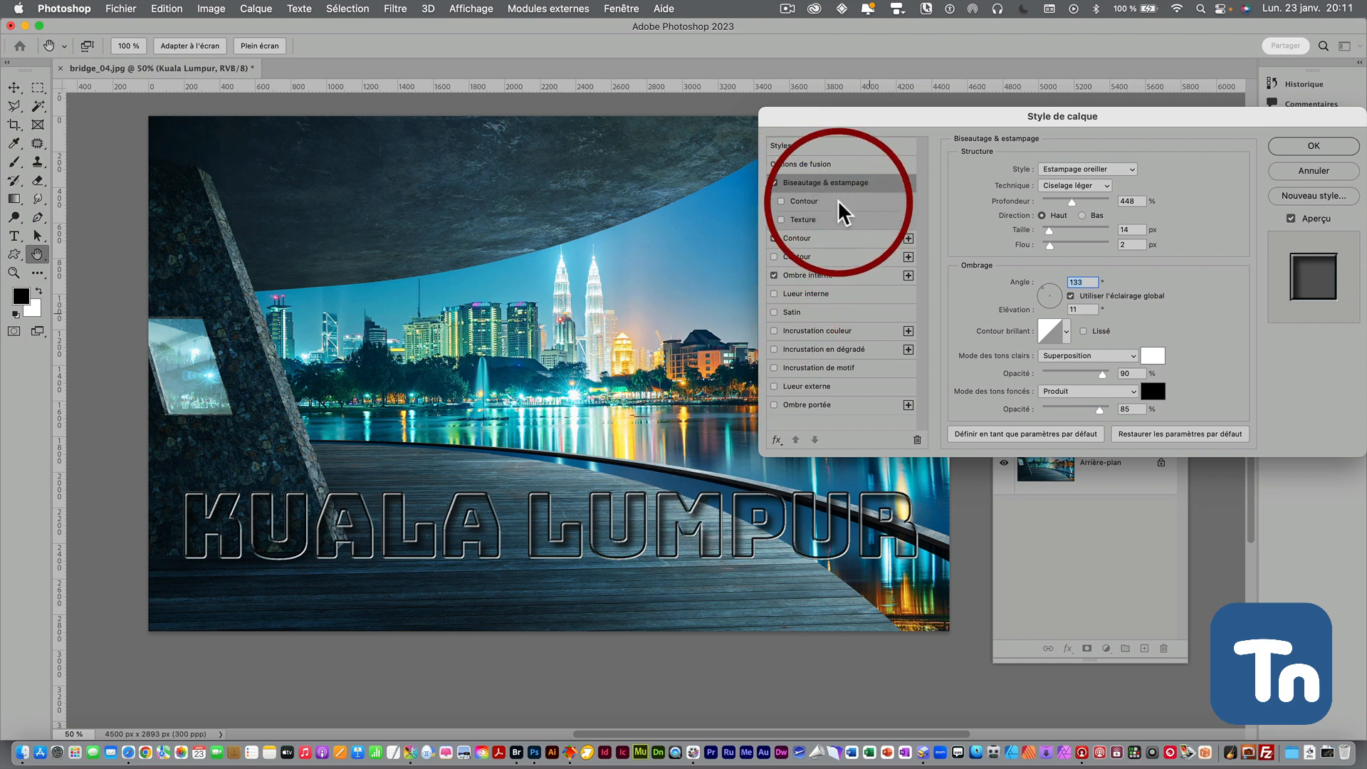
pyautogui.click(1303, 147)
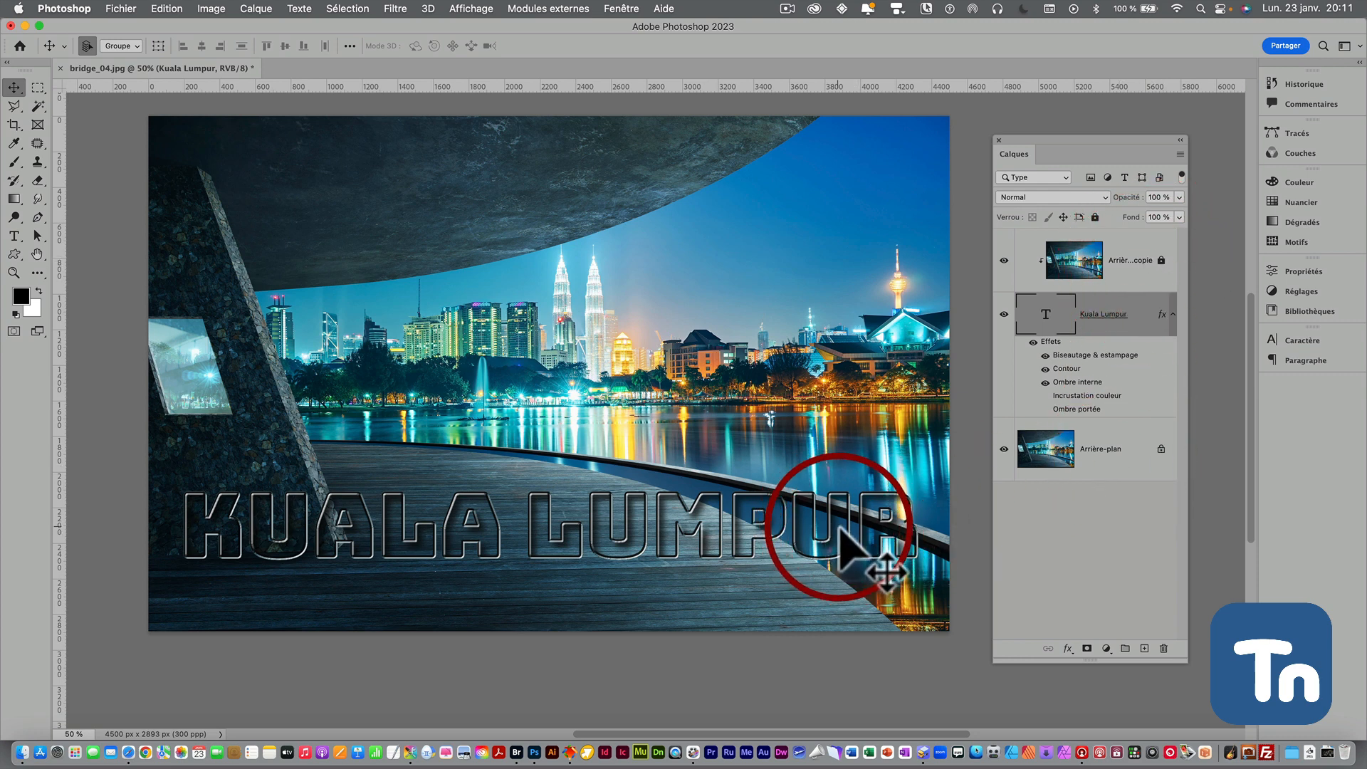
# Move the KUALA LUMPUR text up over the concrete ceiling near the photo's upper edge
pyautogui.moveTo(840, 527); pyautogui.dragTo(845, 178)
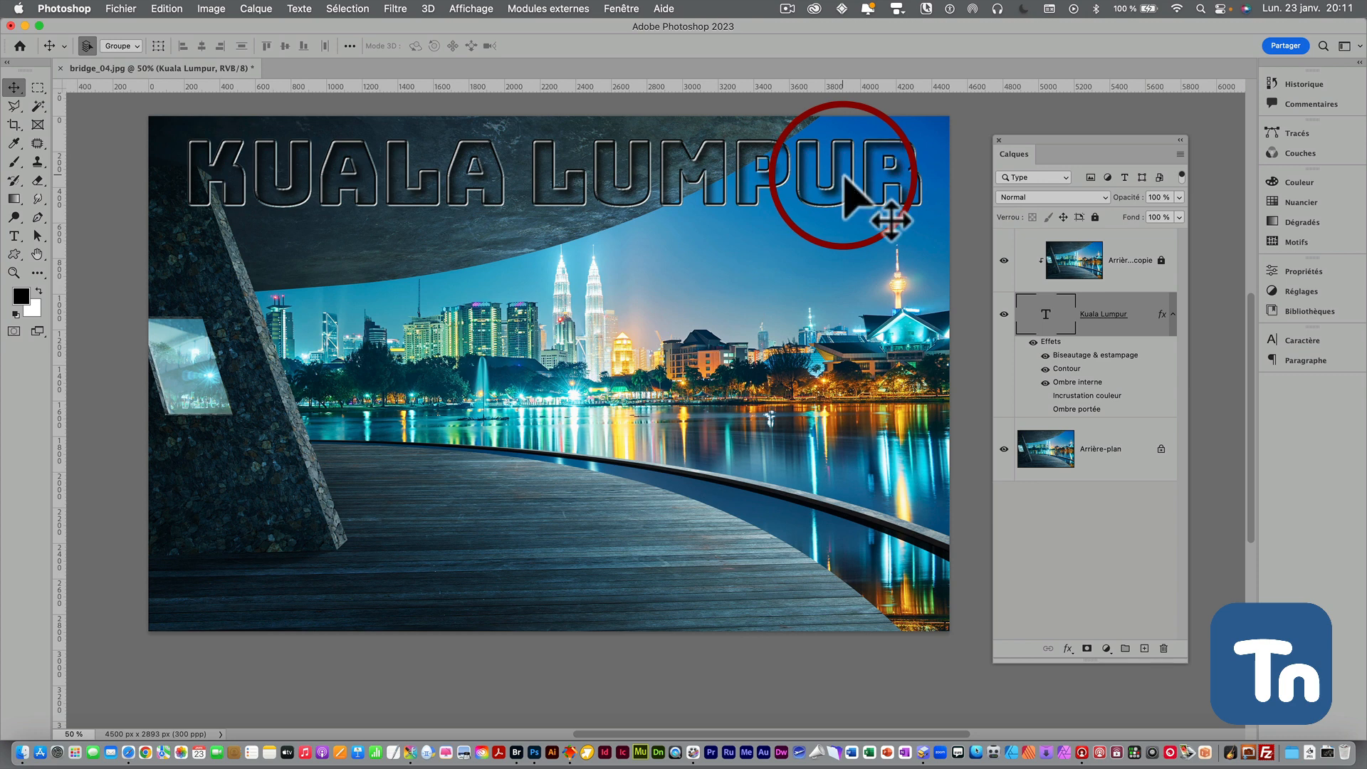